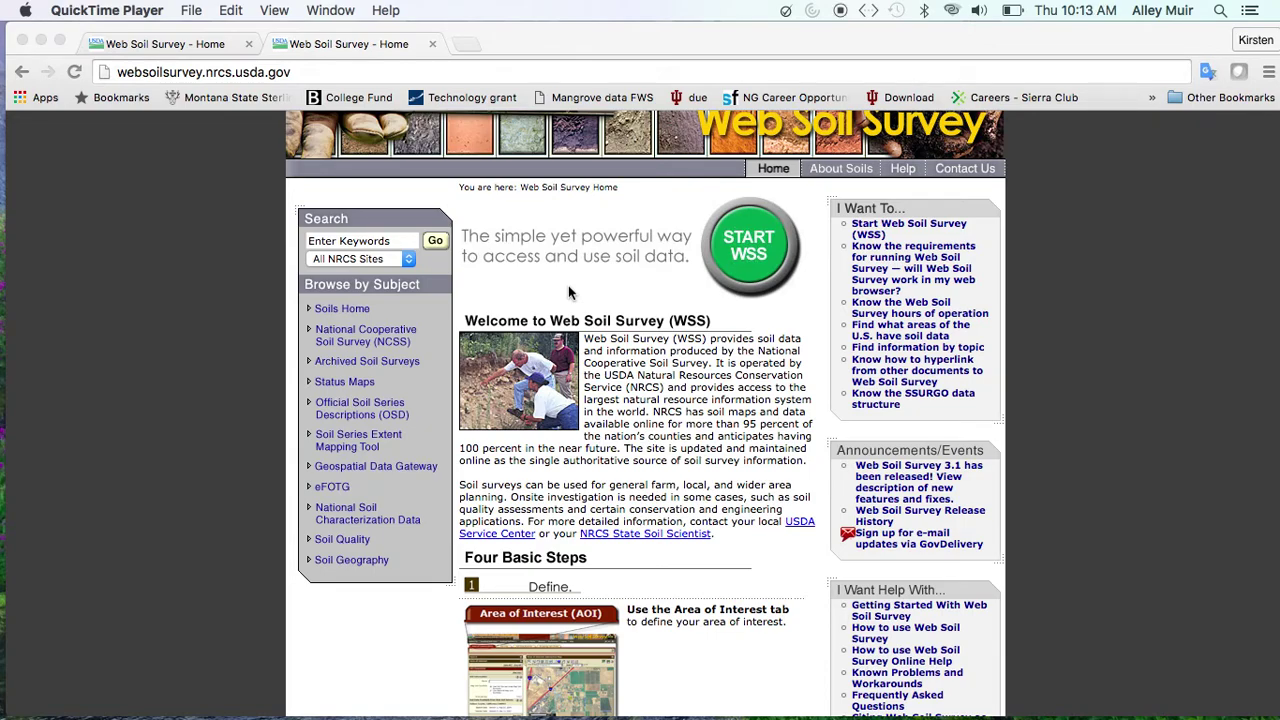
Reload the Web Soil Survey home page and scroll down into the Four Basic Steps
{"action": "left_click", "coordinate": [352, 72]}
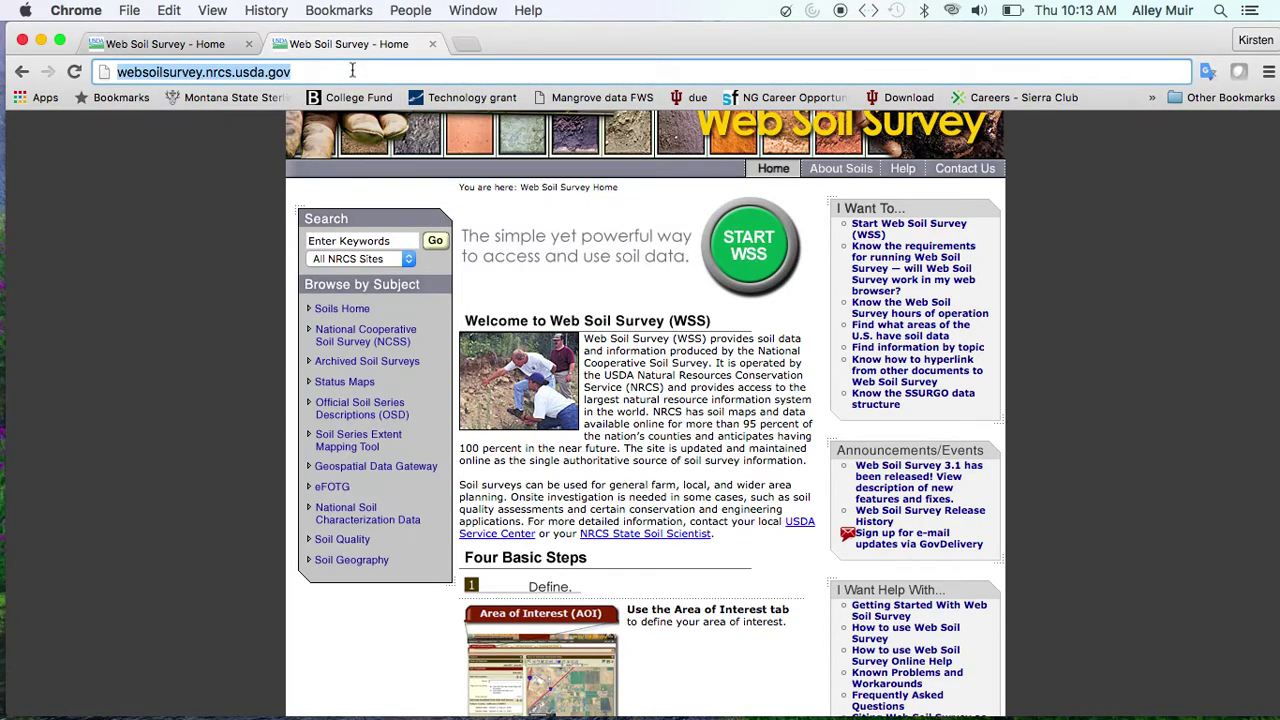
{"action": "key", "text": "Return"}
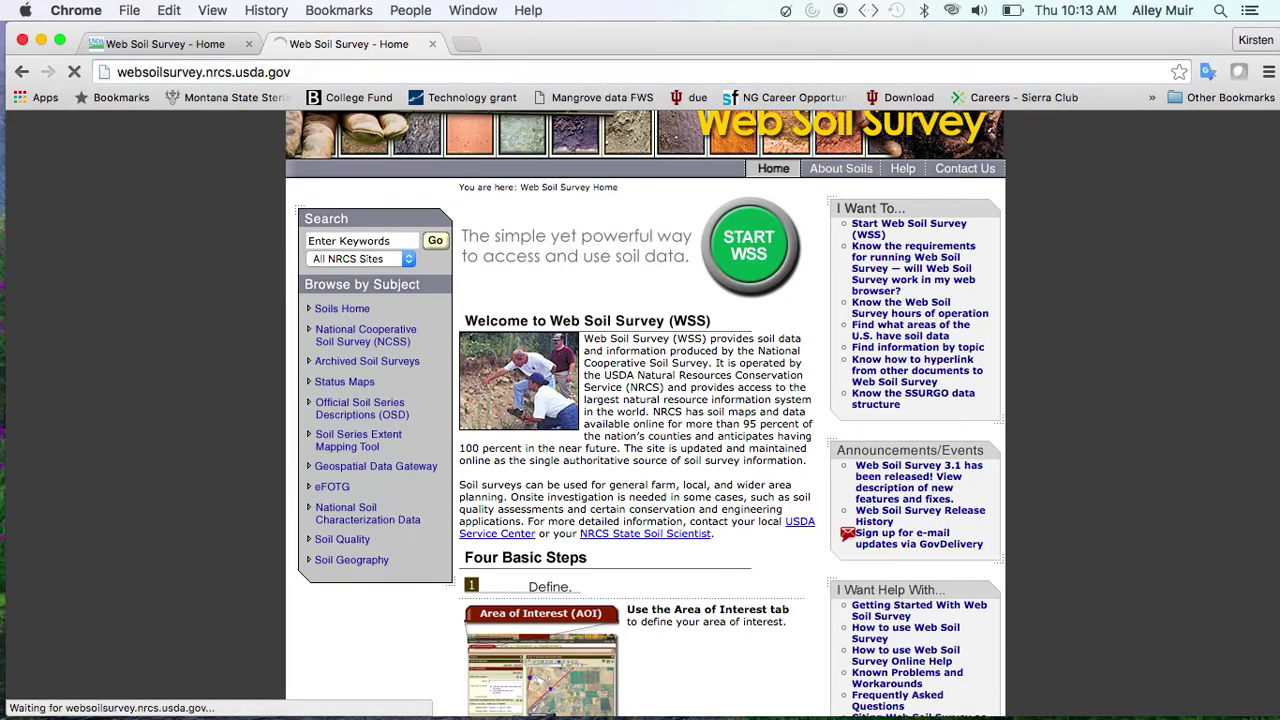
{"action": "scroll", "coordinate": [673, 367], "scroll_direction": "down", "scroll_amount": 3}
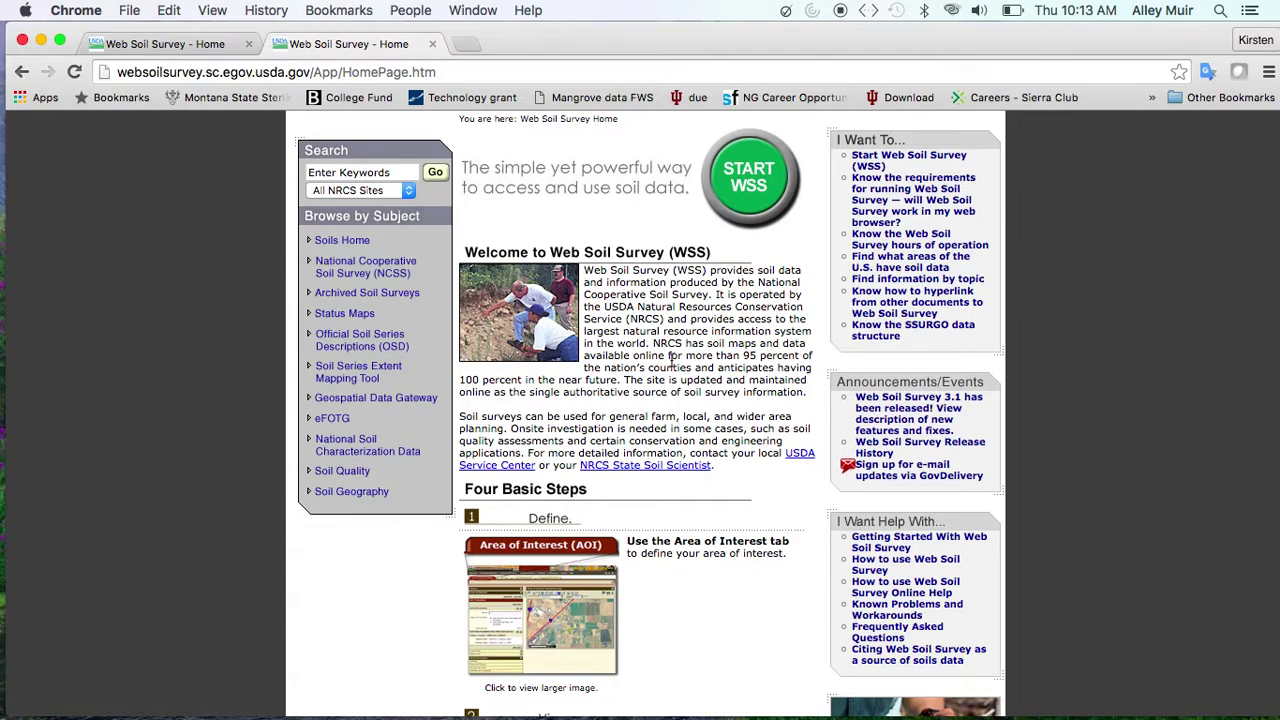
{"action": "scroll", "coordinate": [672, 358], "scroll_direction": "down", "scroll_amount": 3}
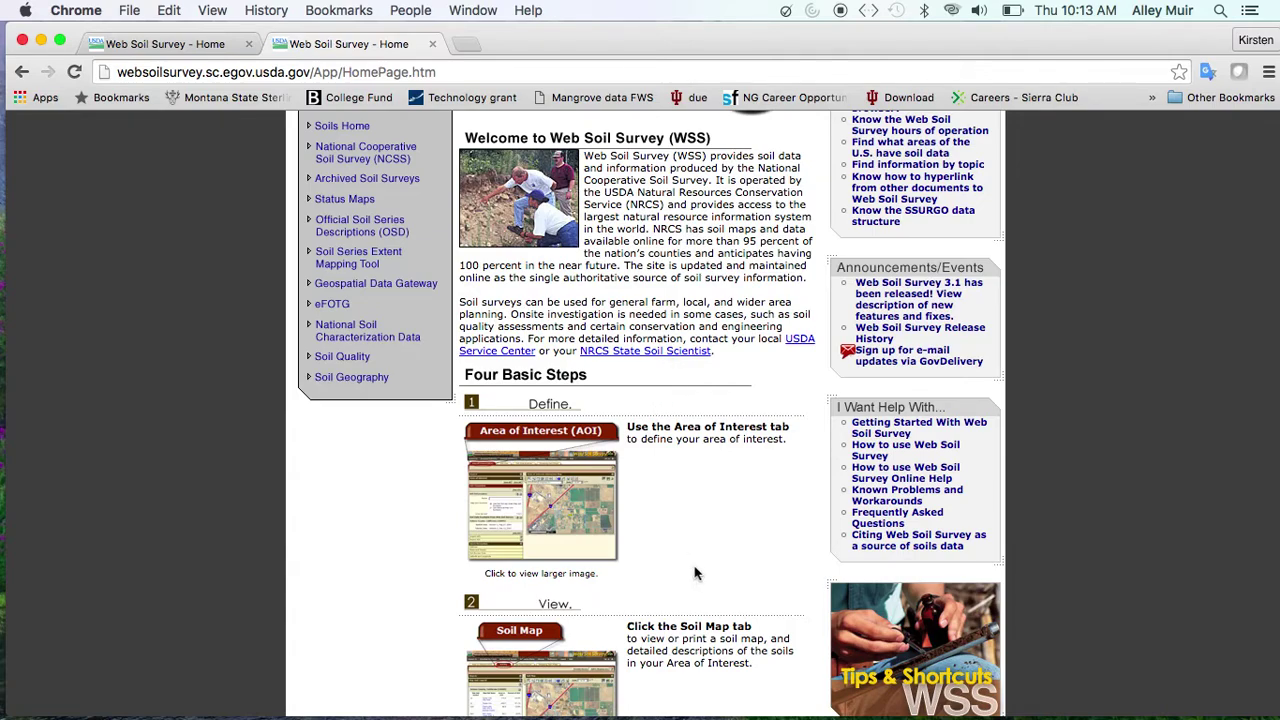
{"action": "scroll", "coordinate": [697, 573], "scroll_direction": "down", "scroll_amount": 4}
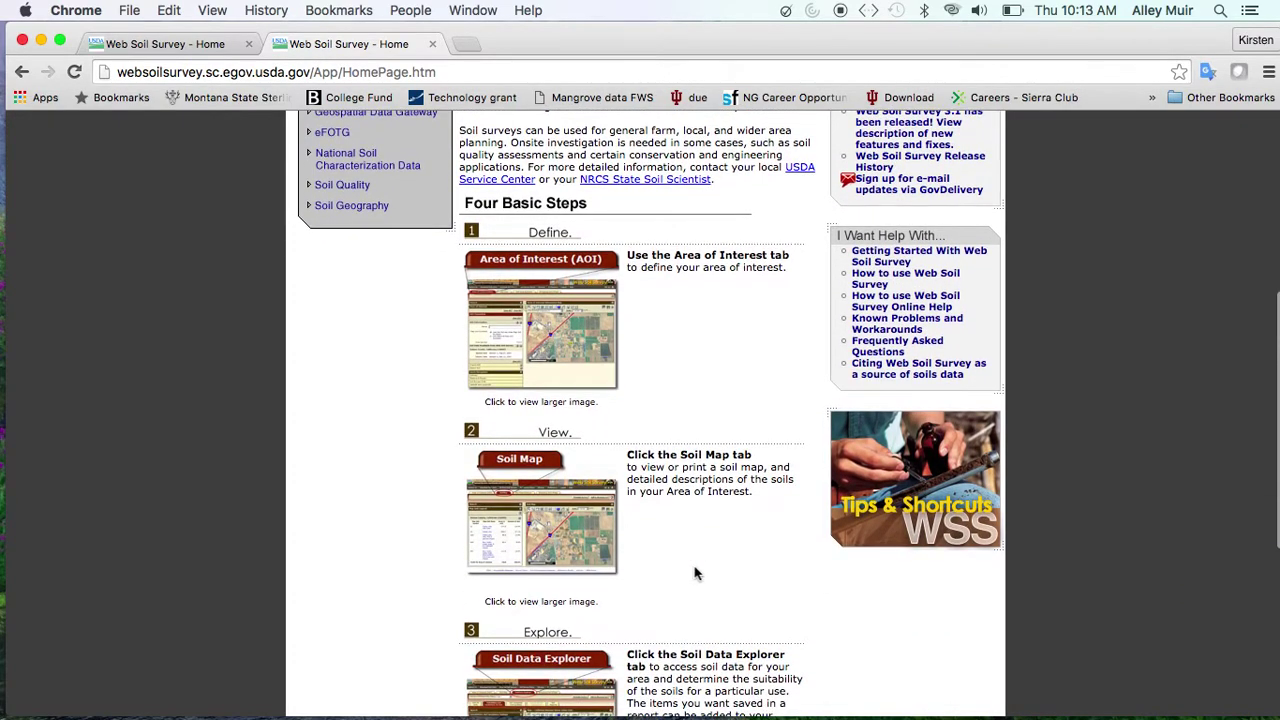
Finish reading the four steps, return to the top, and launch the interactive soil map
{"action": "scroll", "coordinate": [697, 573], "scroll_direction": "down", "scroll_amount": 1}
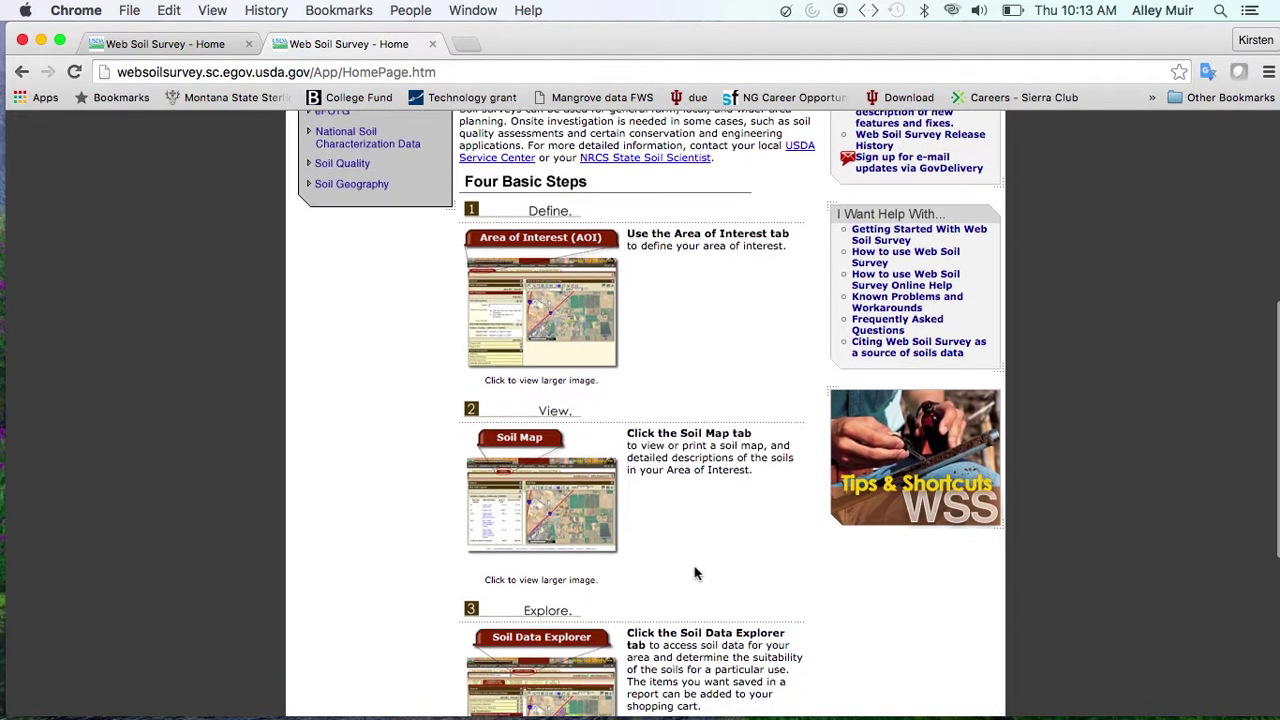
{"action": "scroll", "coordinate": [697, 573], "scroll_direction": "down", "scroll_amount": 4}
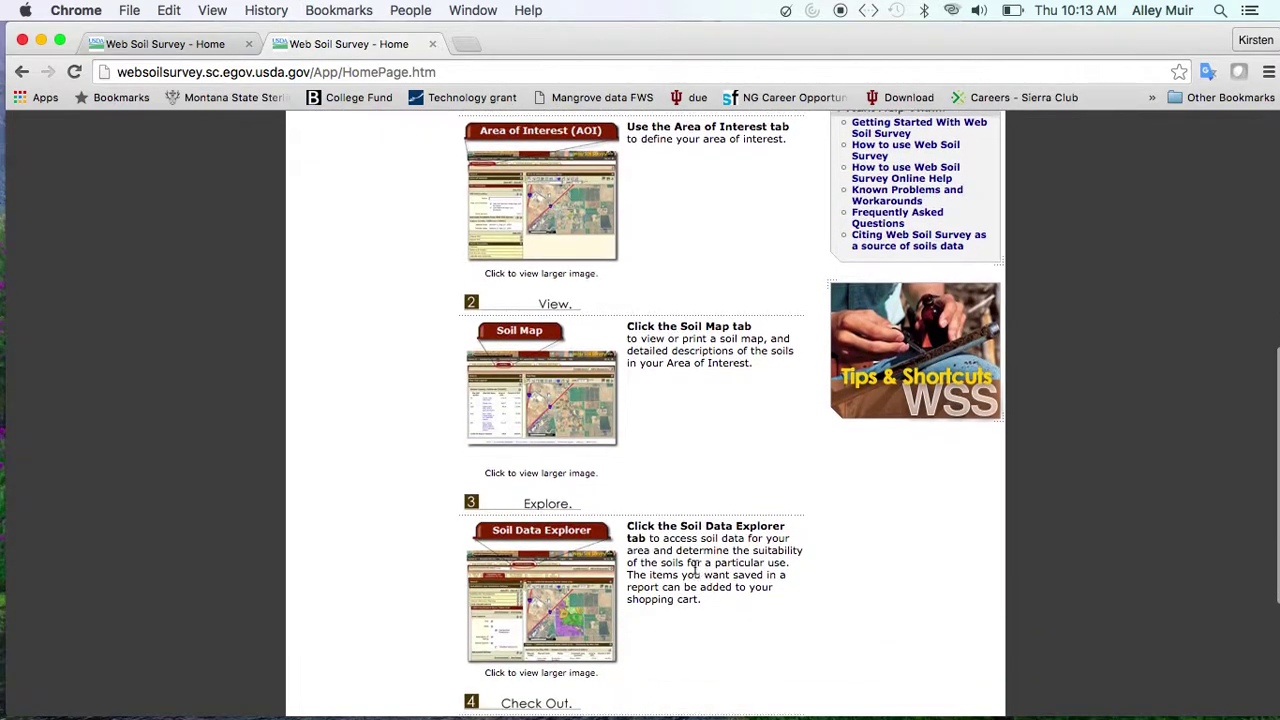
{"action": "scroll", "coordinate": [697, 573], "scroll_direction": "down", "scroll_amount": 3}
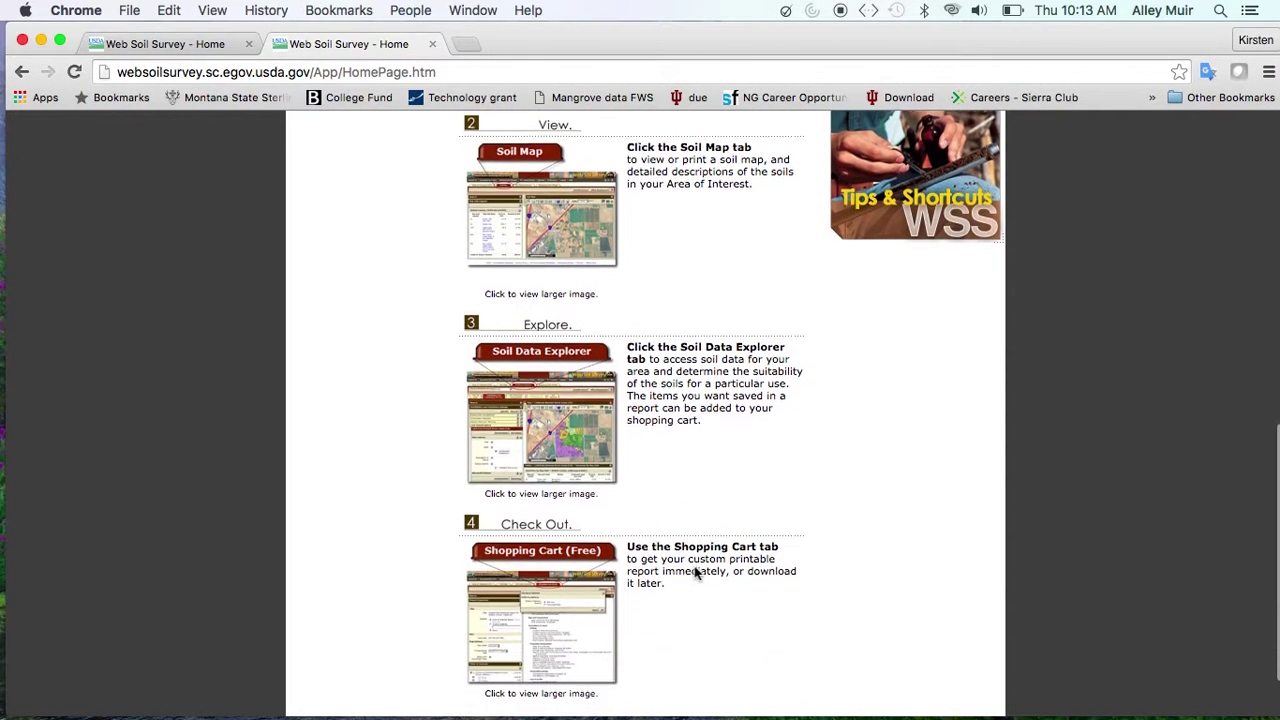
{"action": "scroll", "coordinate": [697, 573], "scroll_direction": "up", "scroll_amount": 9}
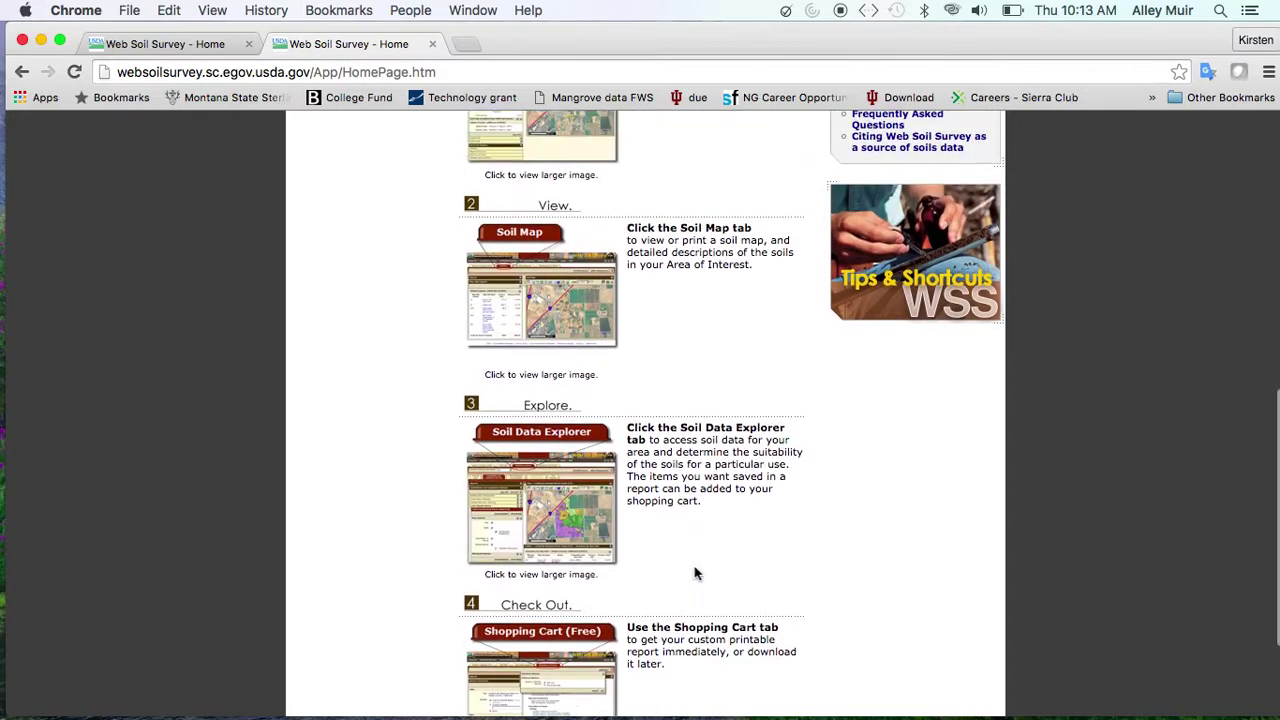
{"action": "scroll", "coordinate": [697, 573], "scroll_direction": "up", "scroll_amount": 7}
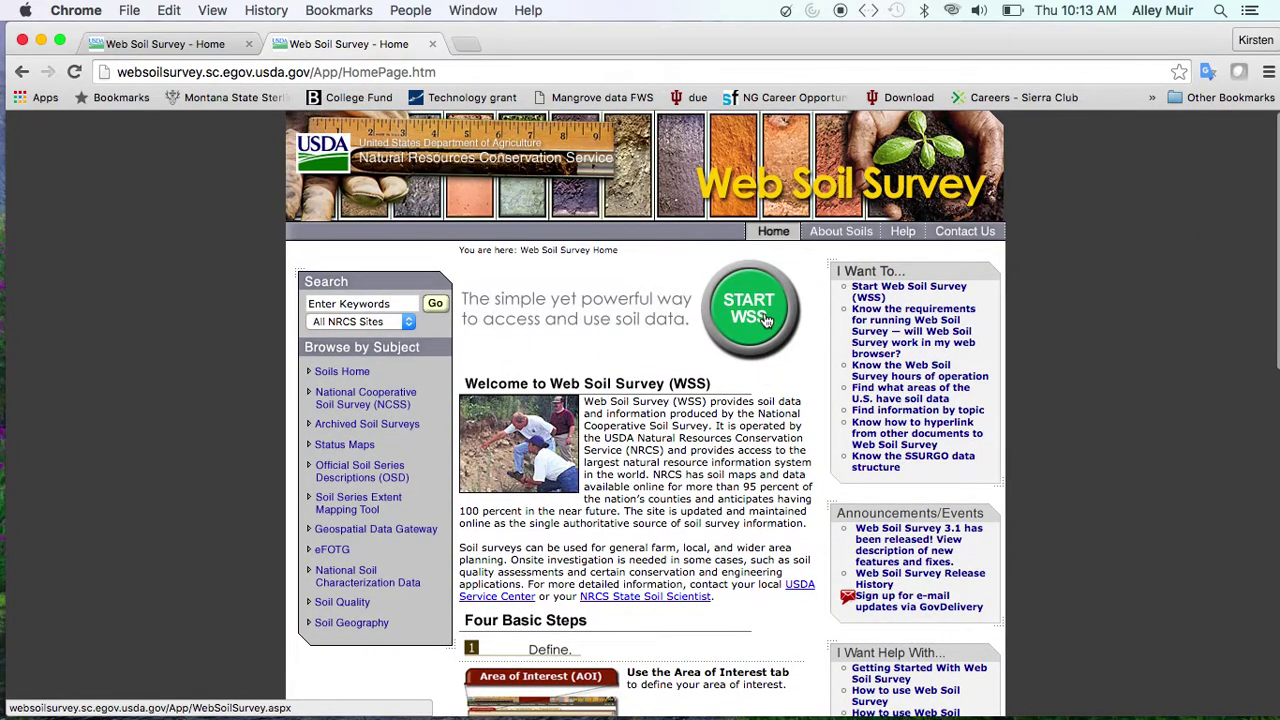
{"action": "left_click", "coordinate": [765, 318]}
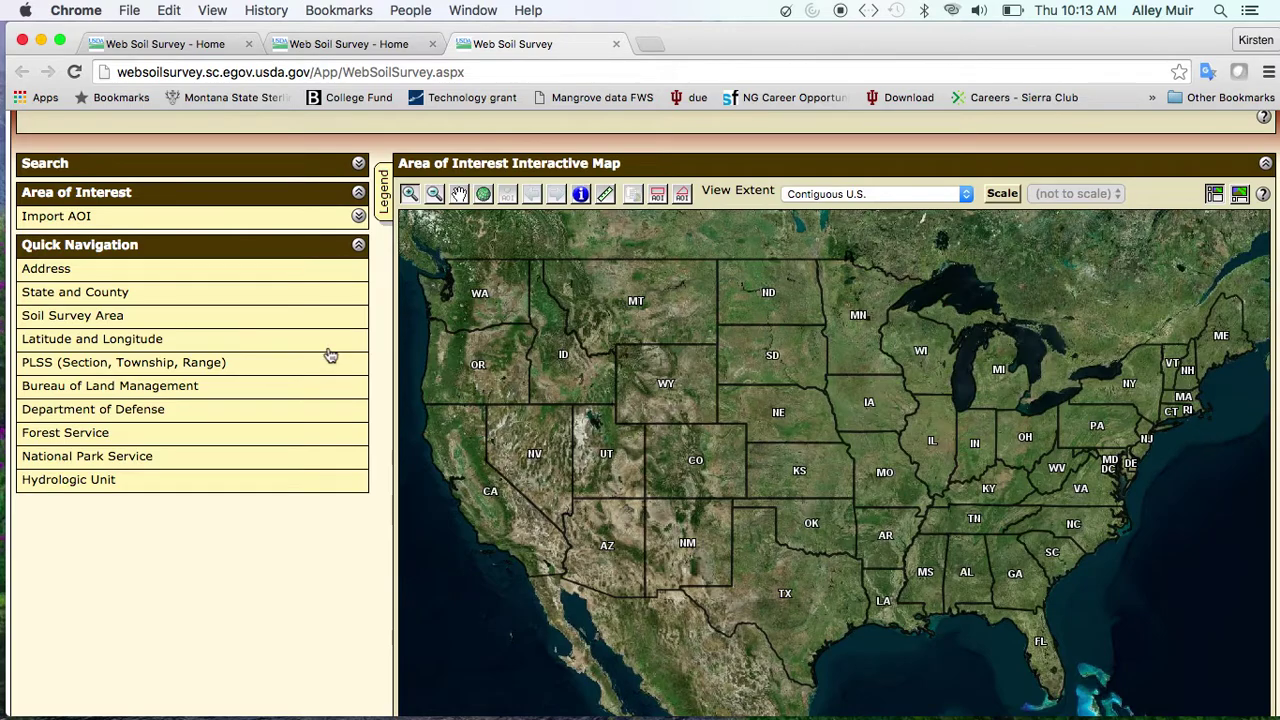
Search the backyard's street address and ZIP code in Address quick navigation to zoom there
{"action": "left_click", "coordinate": [272, 280]}
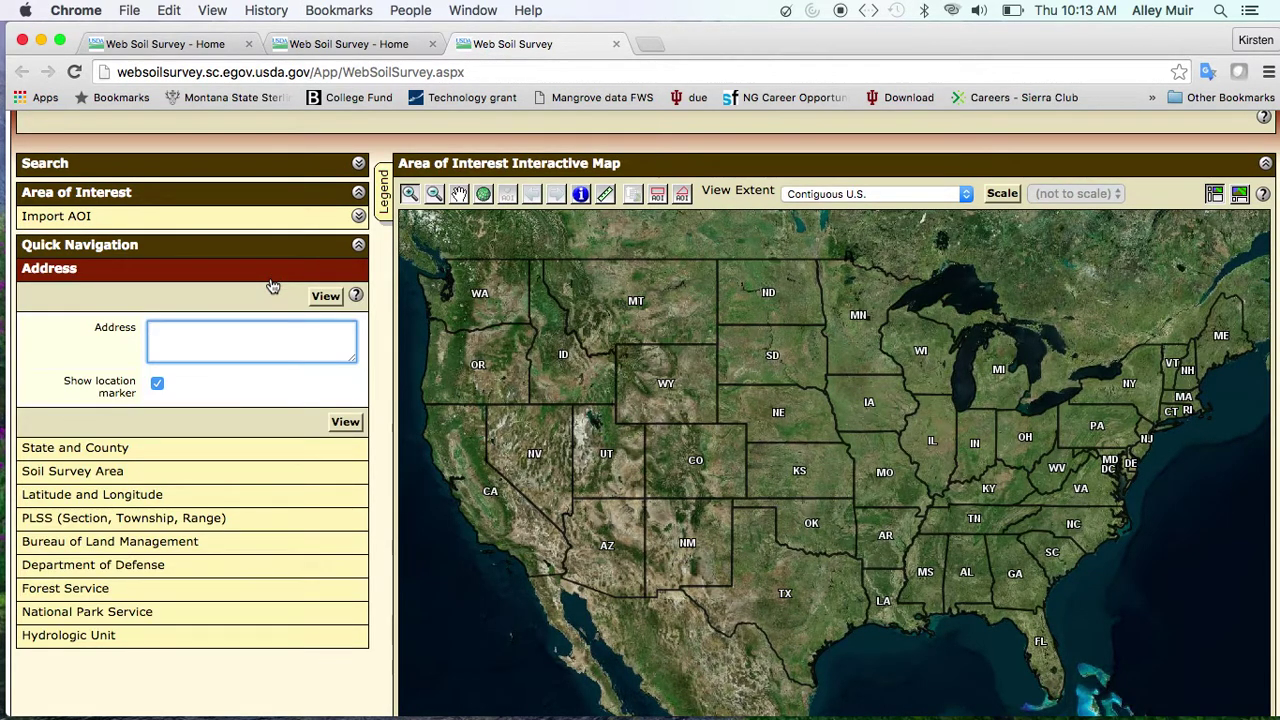
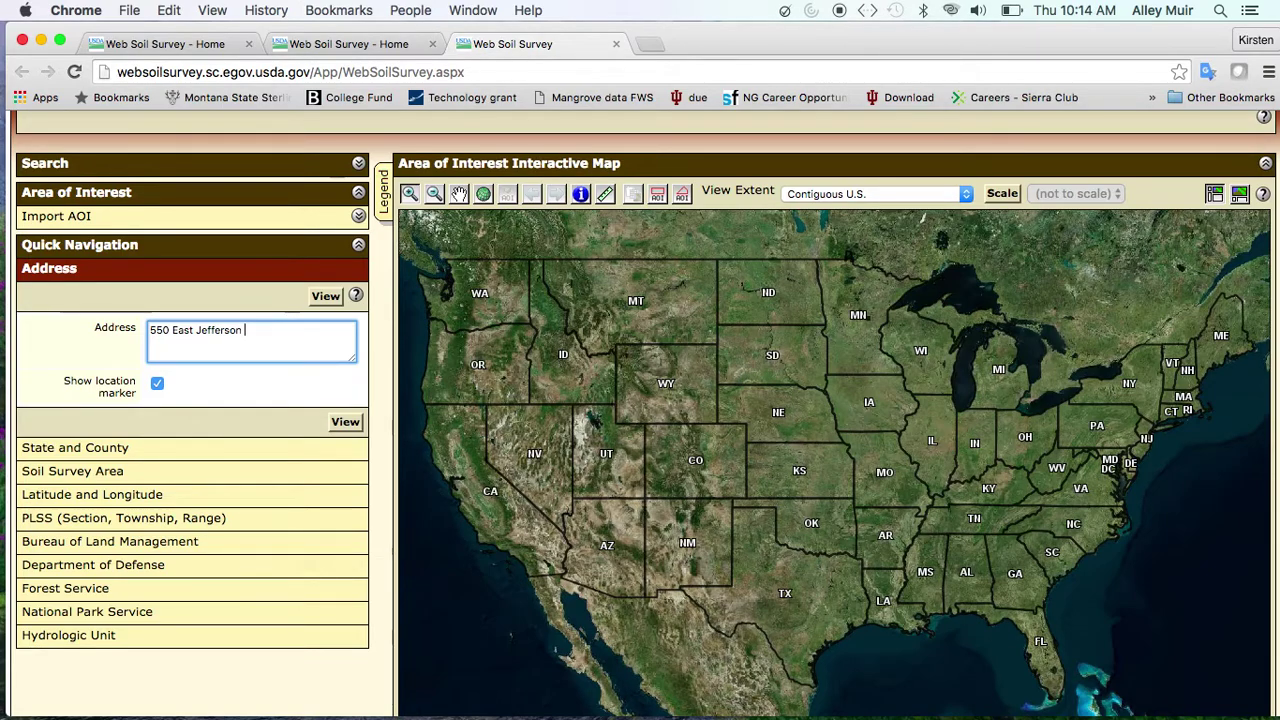
{"action": "key", "text": "Return"}
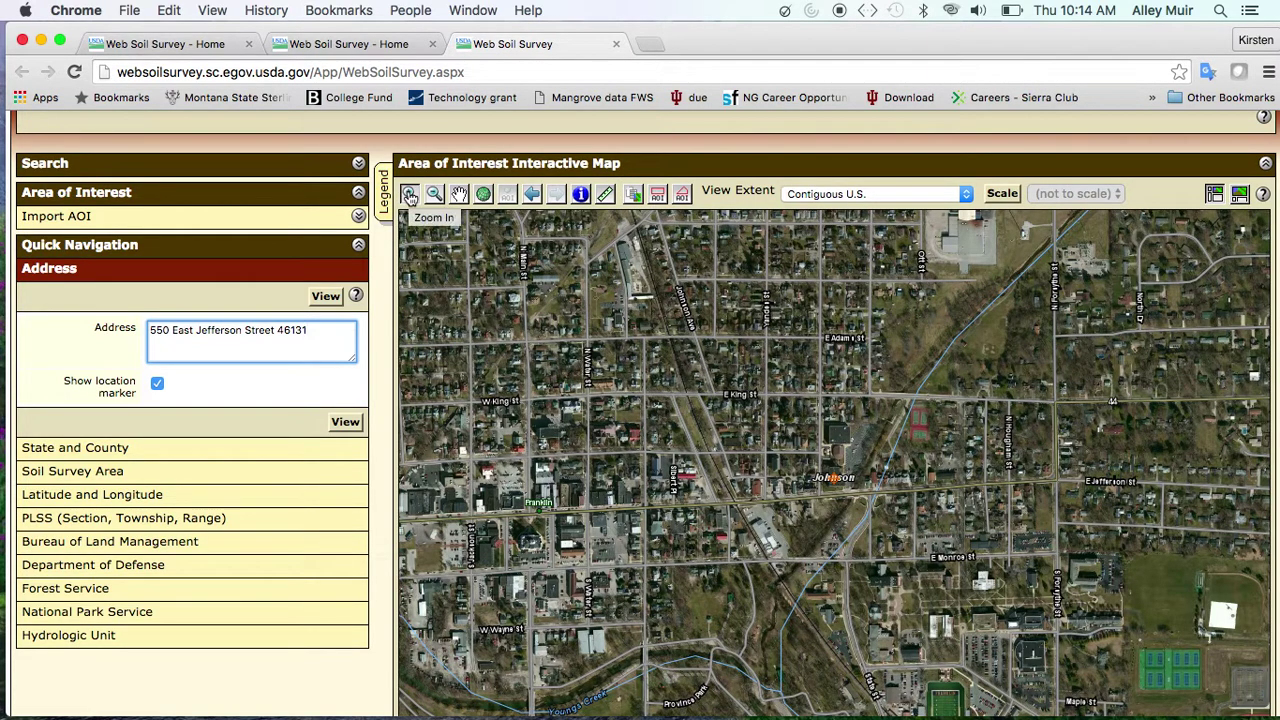
Pan the aerial map to center the address, then box-zoom onto the yard and park
{"action": "left_click", "coordinate": [458, 193]}
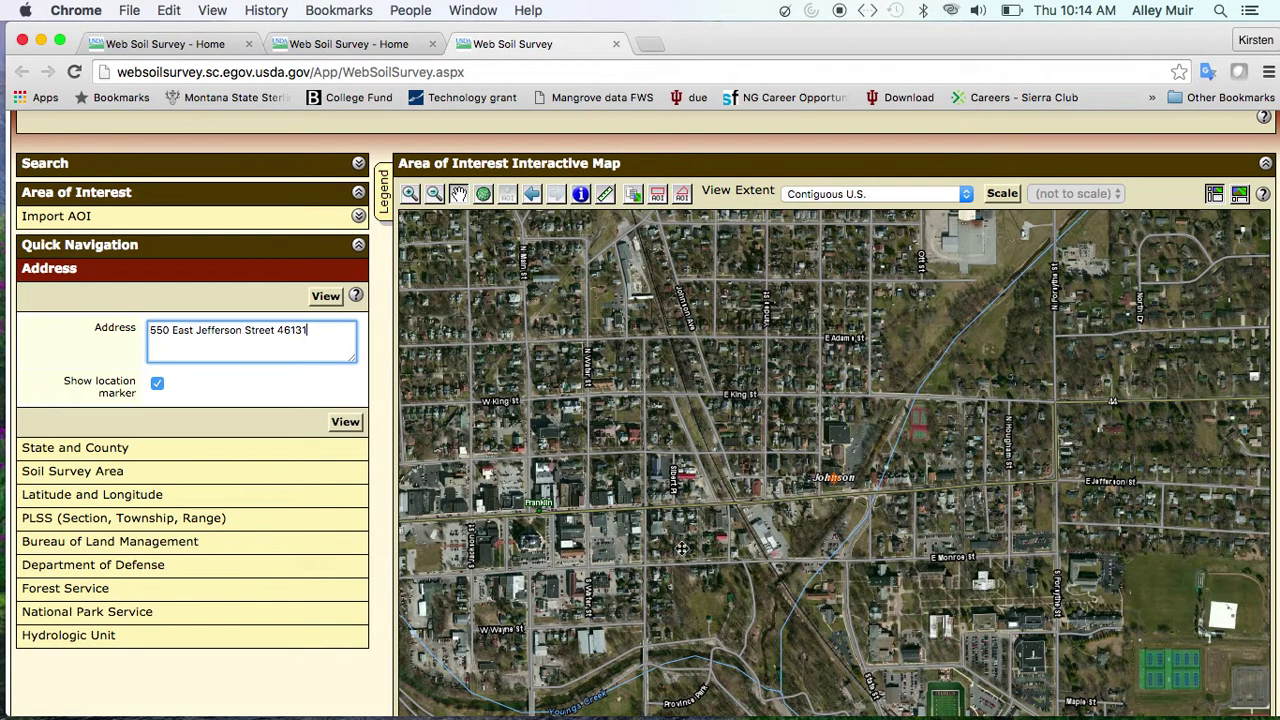
{"action": "left_click_drag", "start_coordinate": [726, 601], "coordinate": [717, 500]}
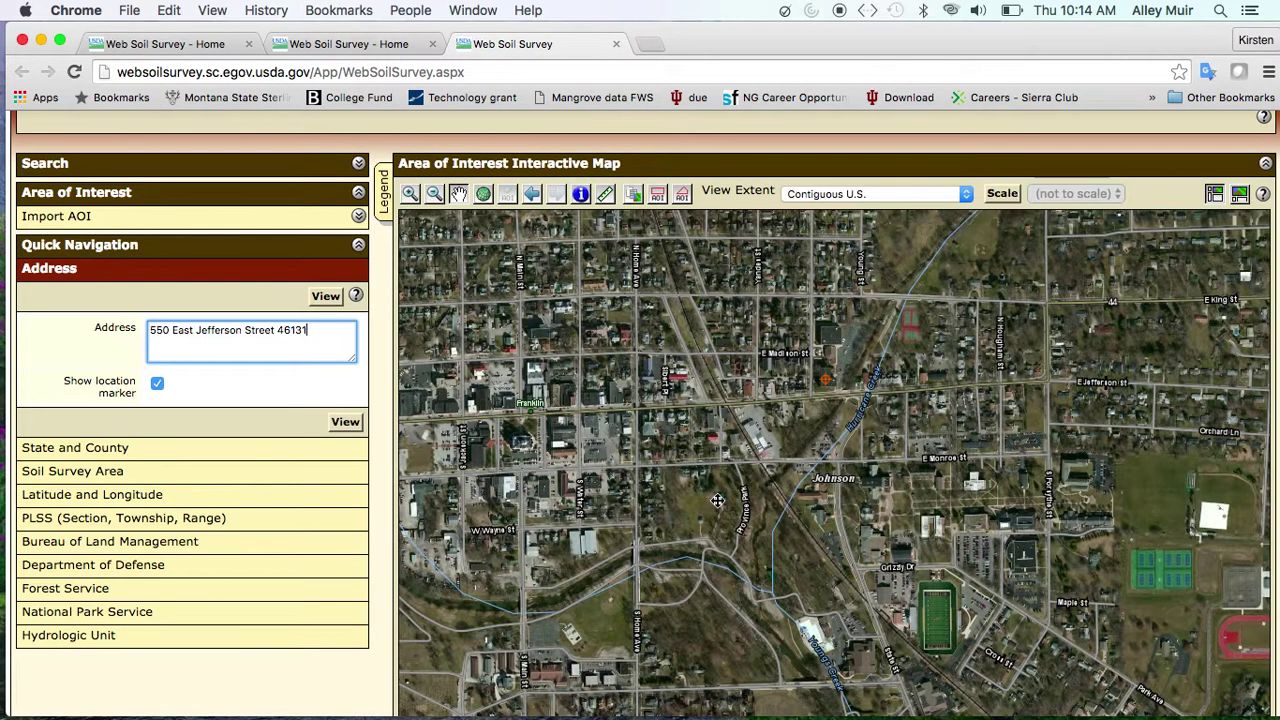
{"action": "left_click", "coordinate": [410, 195]}
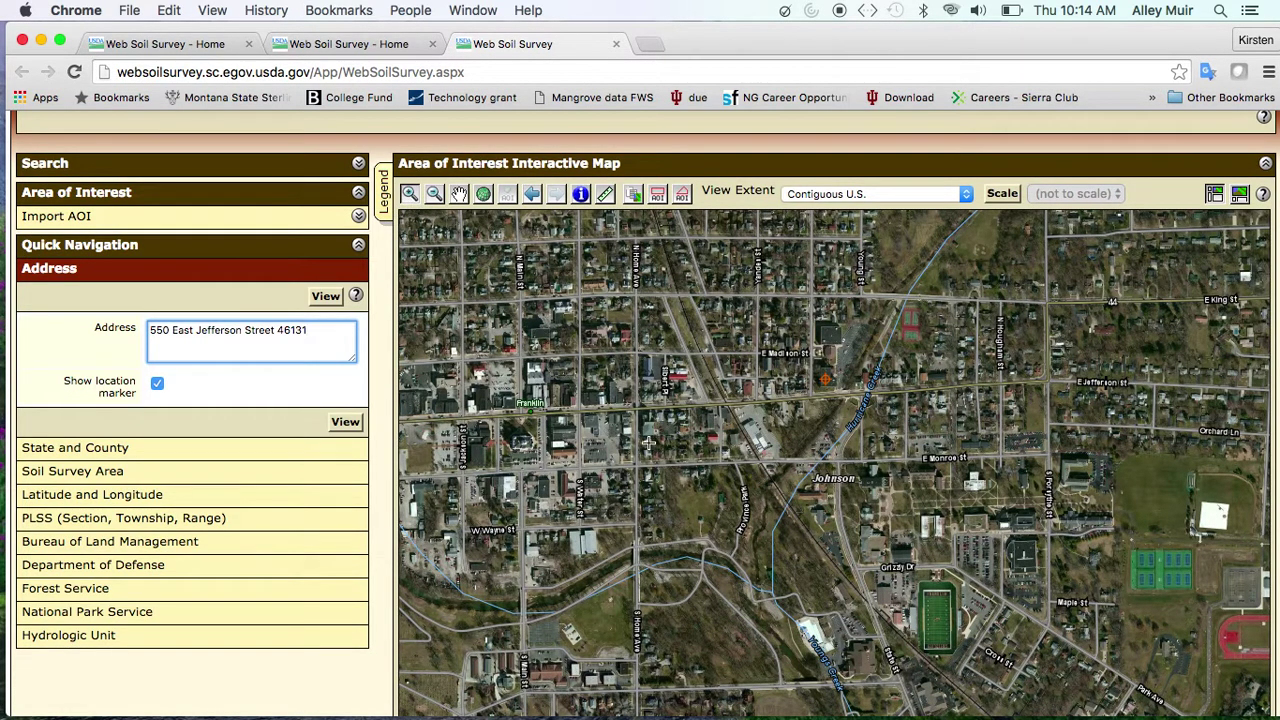
{"action": "left_click_drag", "start_coordinate": [642, 466], "coordinate": [757, 569]}
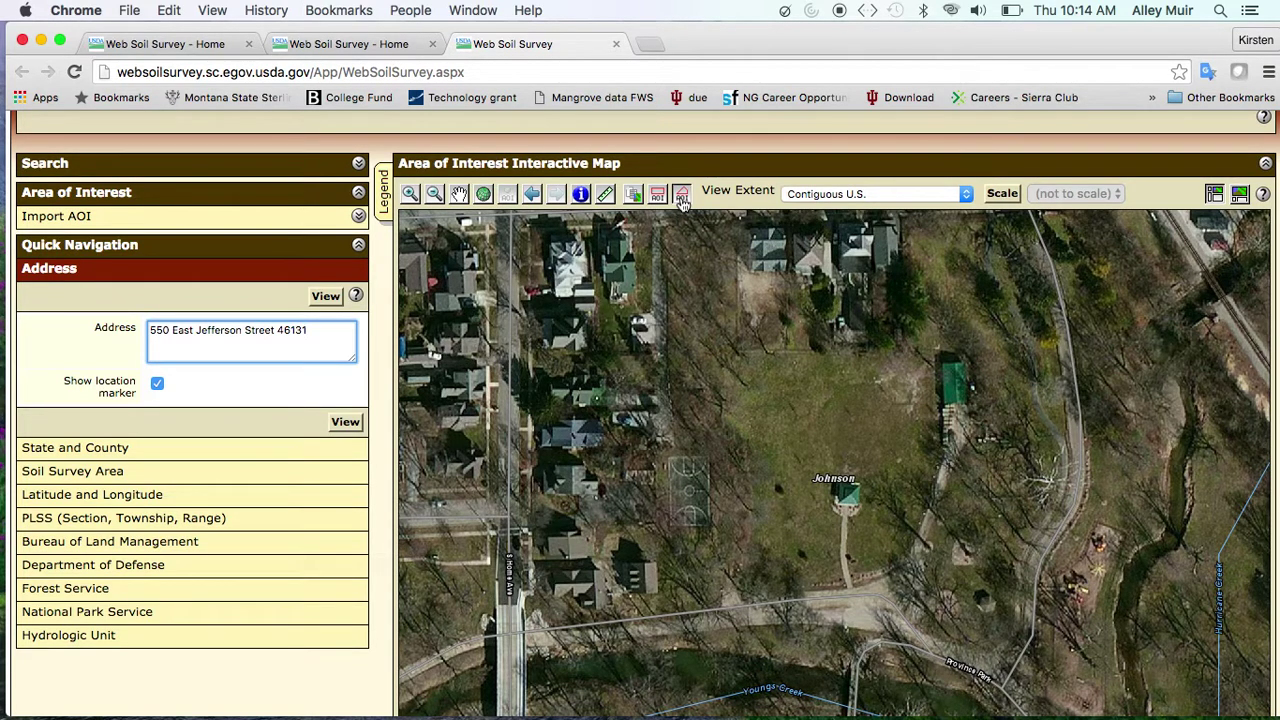
{"action": "left_click", "coordinate": [682, 196]}
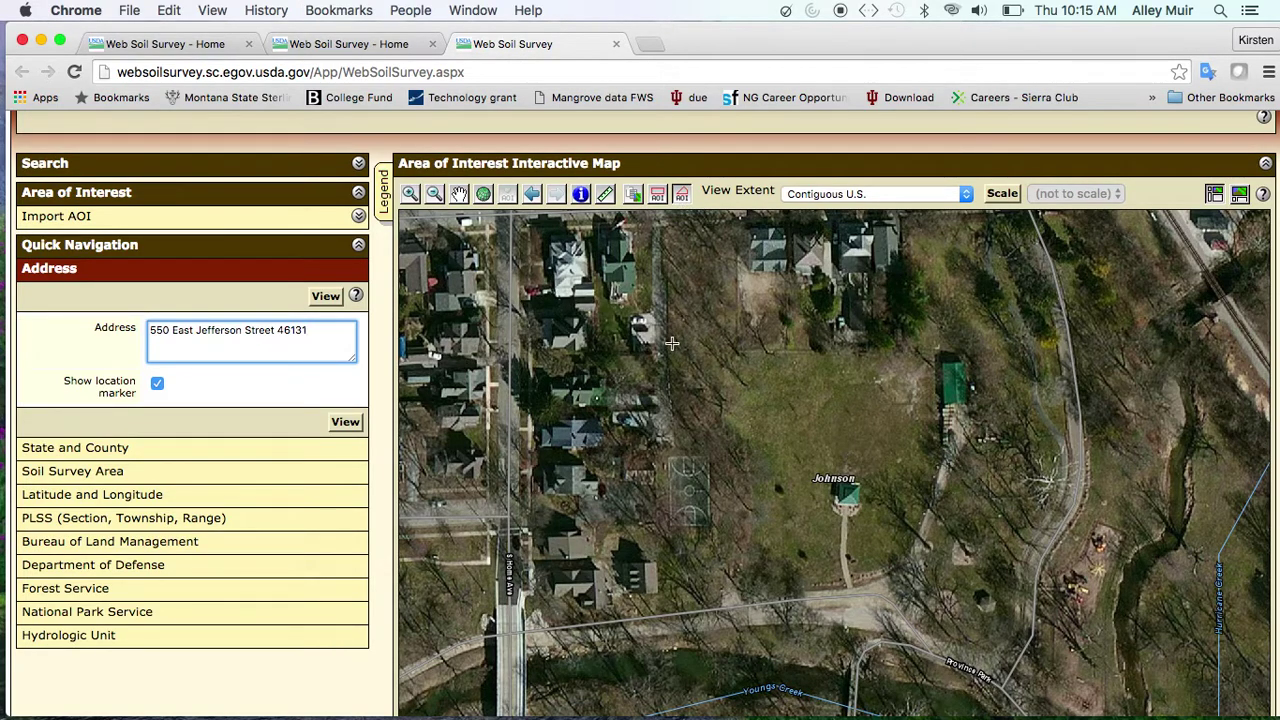
Trace the yard with six corners and close it as a 2.21-acre AOI in Johnson County (IN081)
{"action": "left_click", "coordinate": [670, 344]}
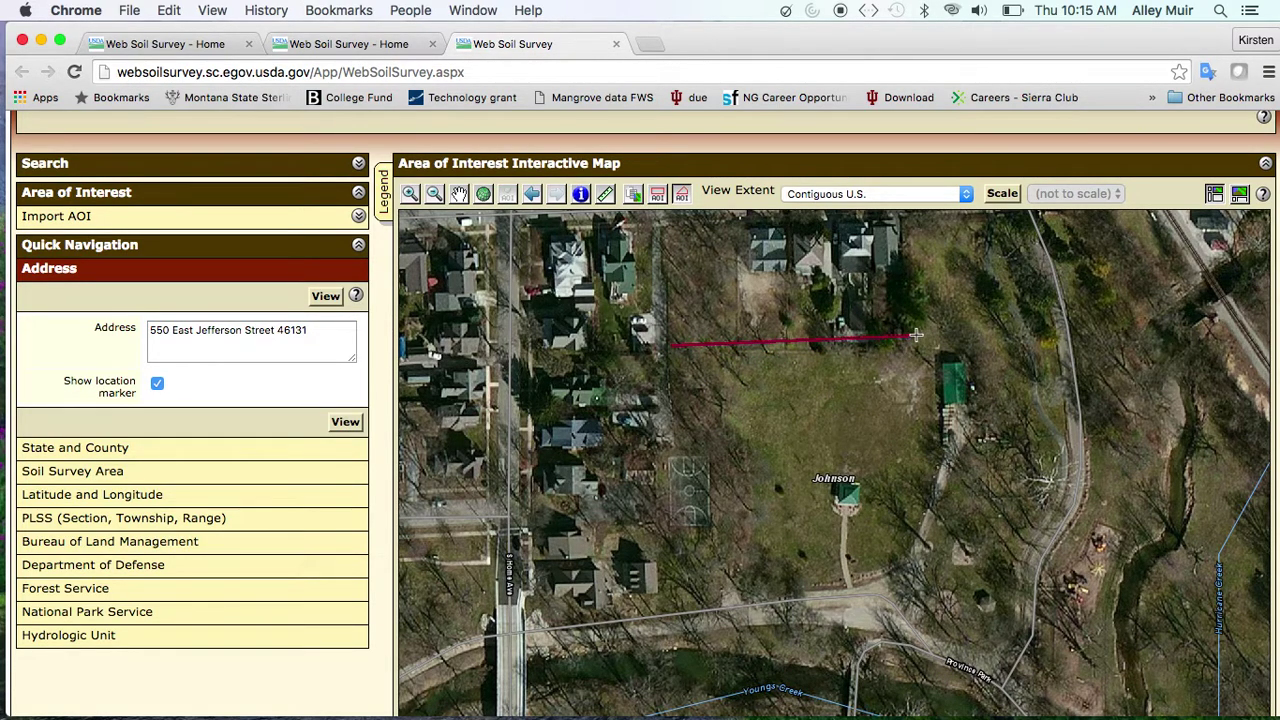
{"action": "left_click", "coordinate": [917, 337]}
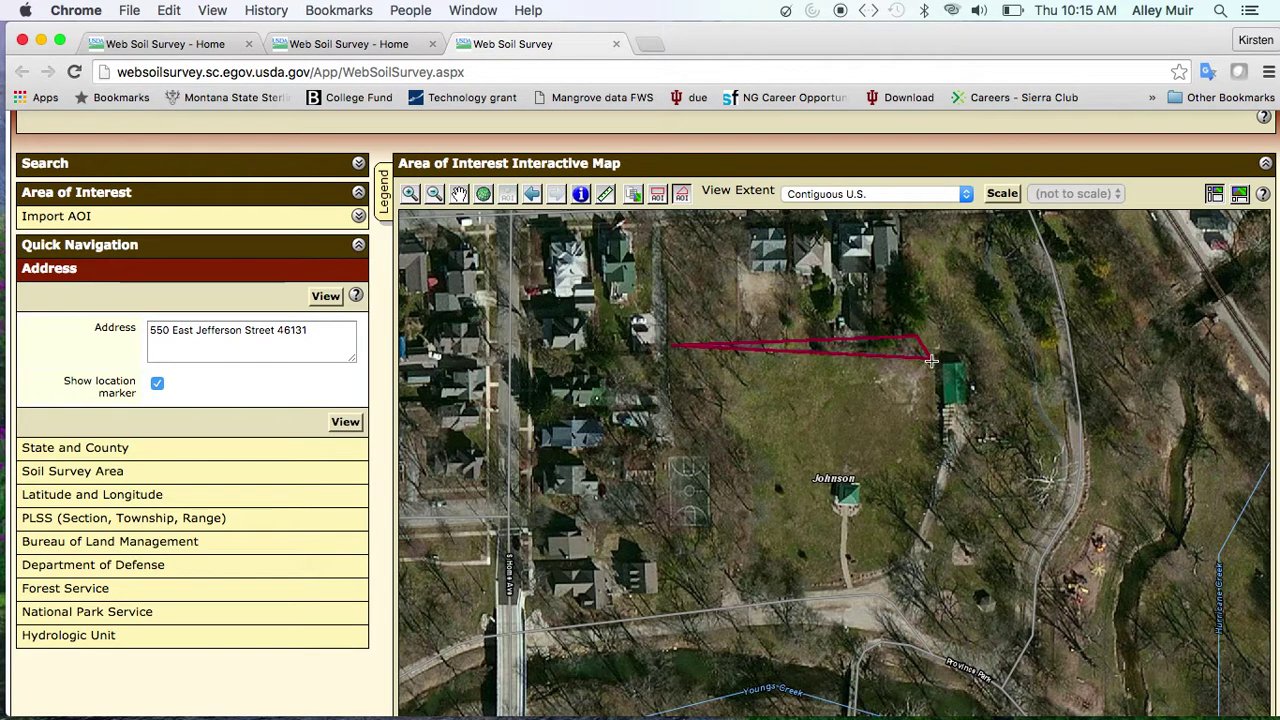
{"action": "left_click", "coordinate": [936, 372]}
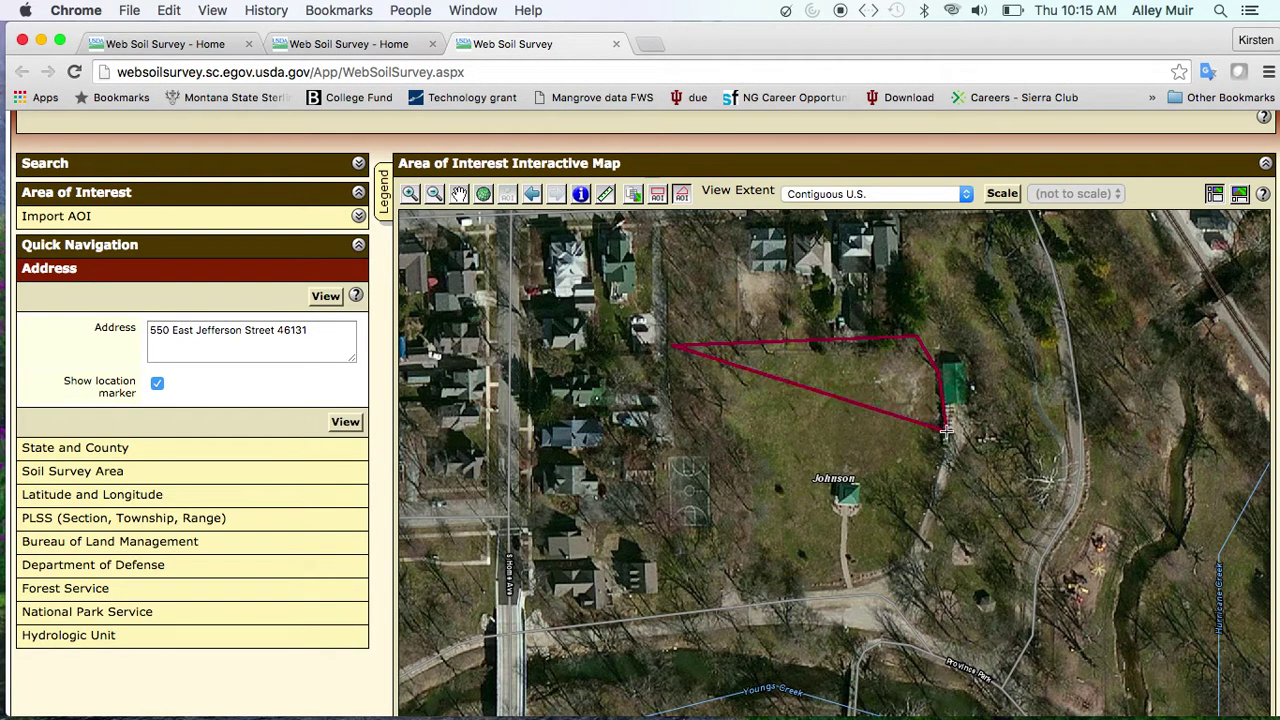
{"action": "left_click", "coordinate": [943, 440]}
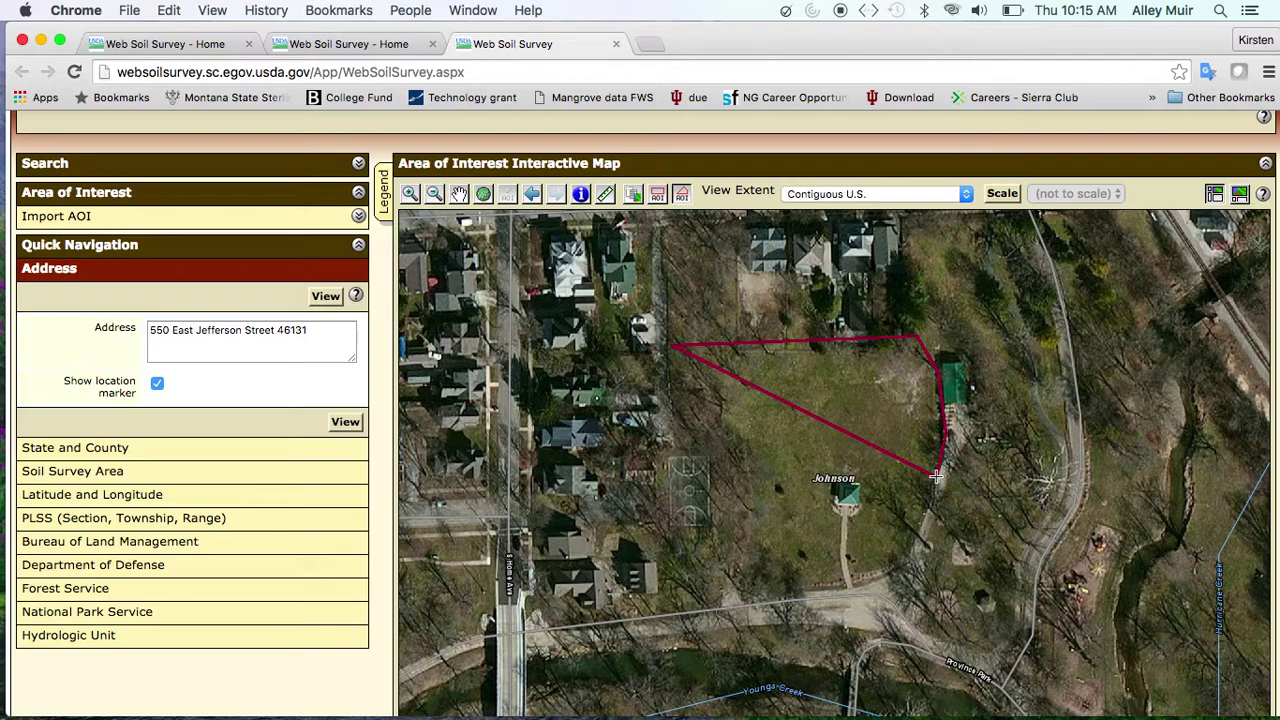
{"action": "left_click", "coordinate": [912, 558]}
{"action": "left_click", "coordinate": [862, 589]}
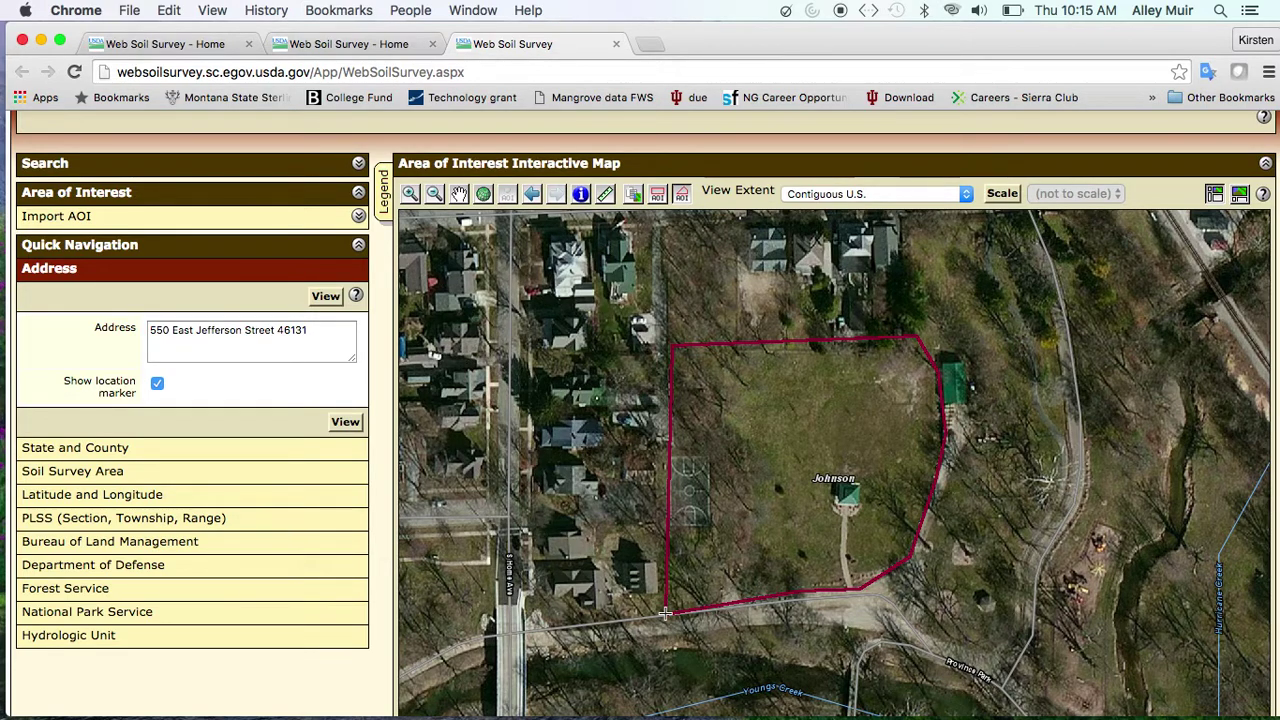
{"action": "double_click", "coordinate": [665, 613]}
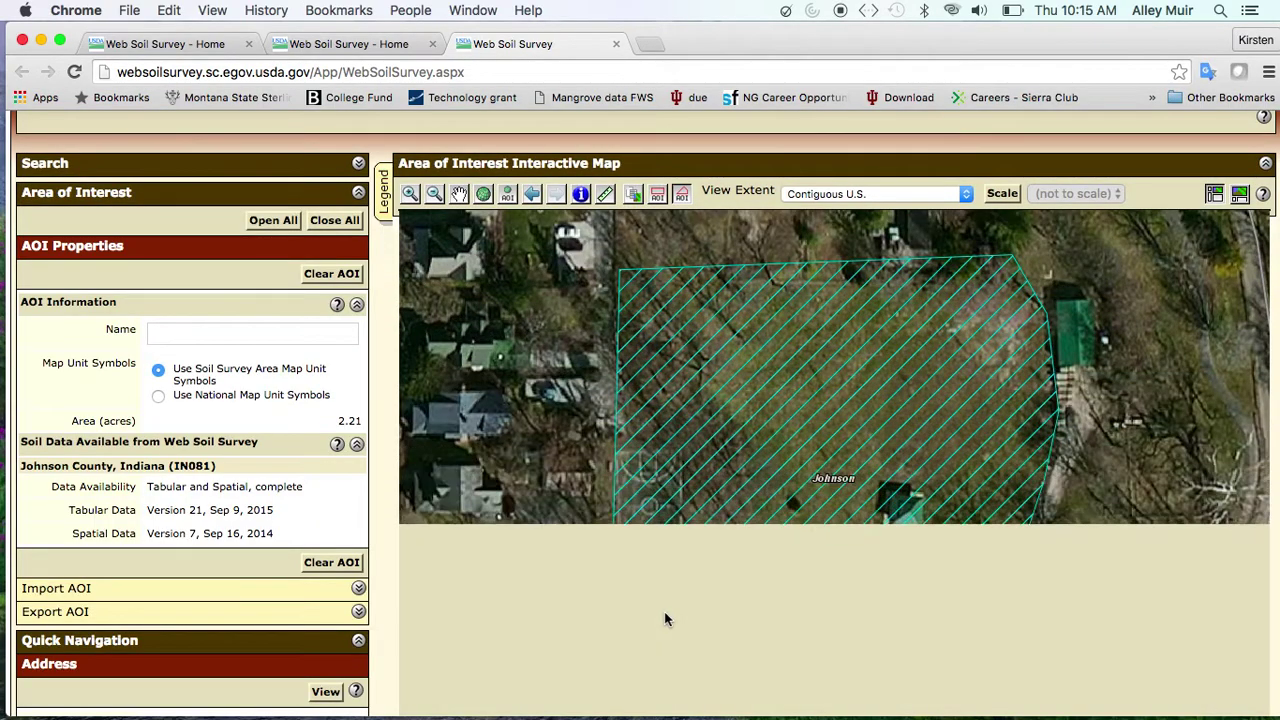
{"action": "scroll", "coordinate": [512, 420], "scroll_direction": "up", "scroll_amount": 3}
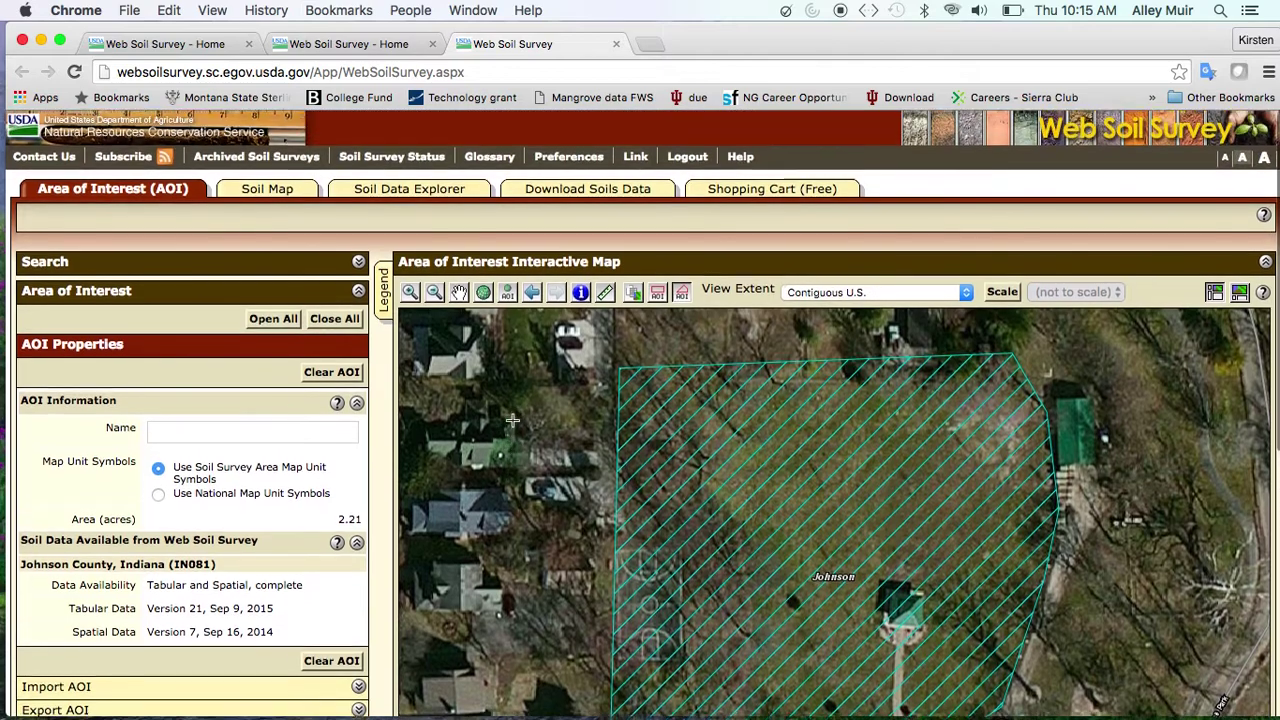
View the AOI soil map legend and read the Fox loam map unit description
{"action": "left_click", "coordinate": [294, 190]}
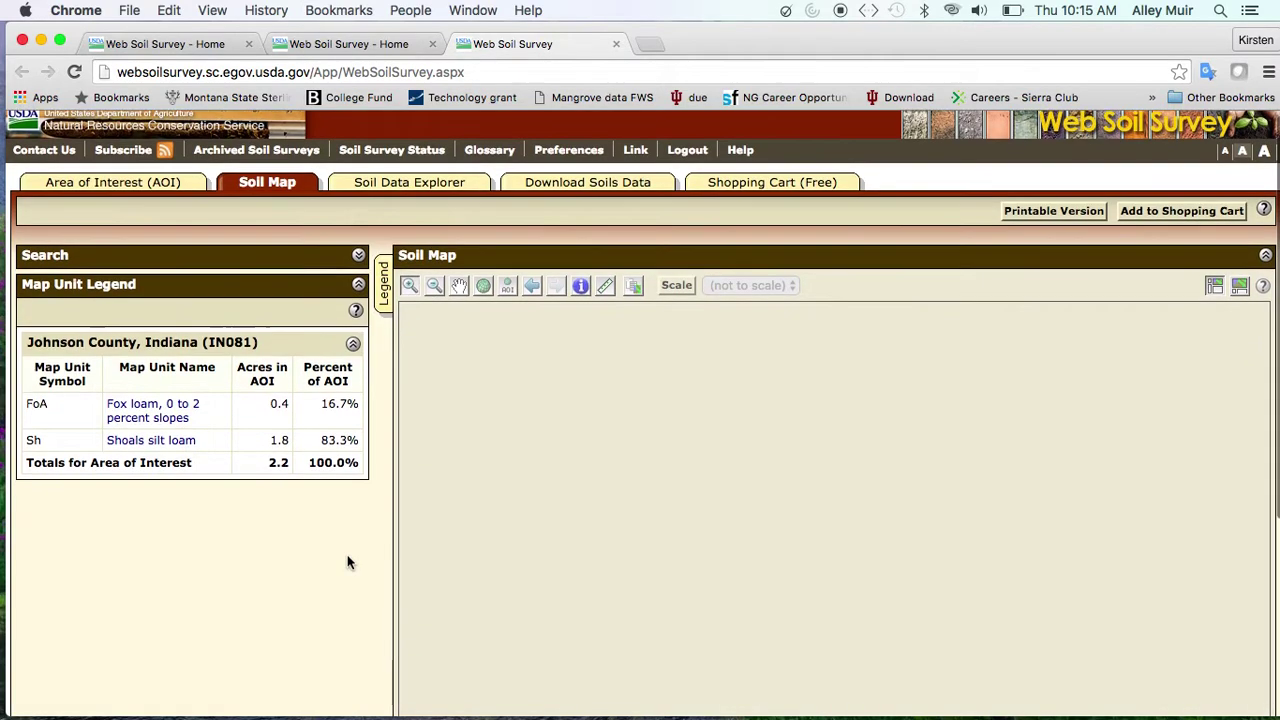
{"action": "scroll", "coordinate": [348, 563], "scroll_direction": "down", "scroll_amount": 3}
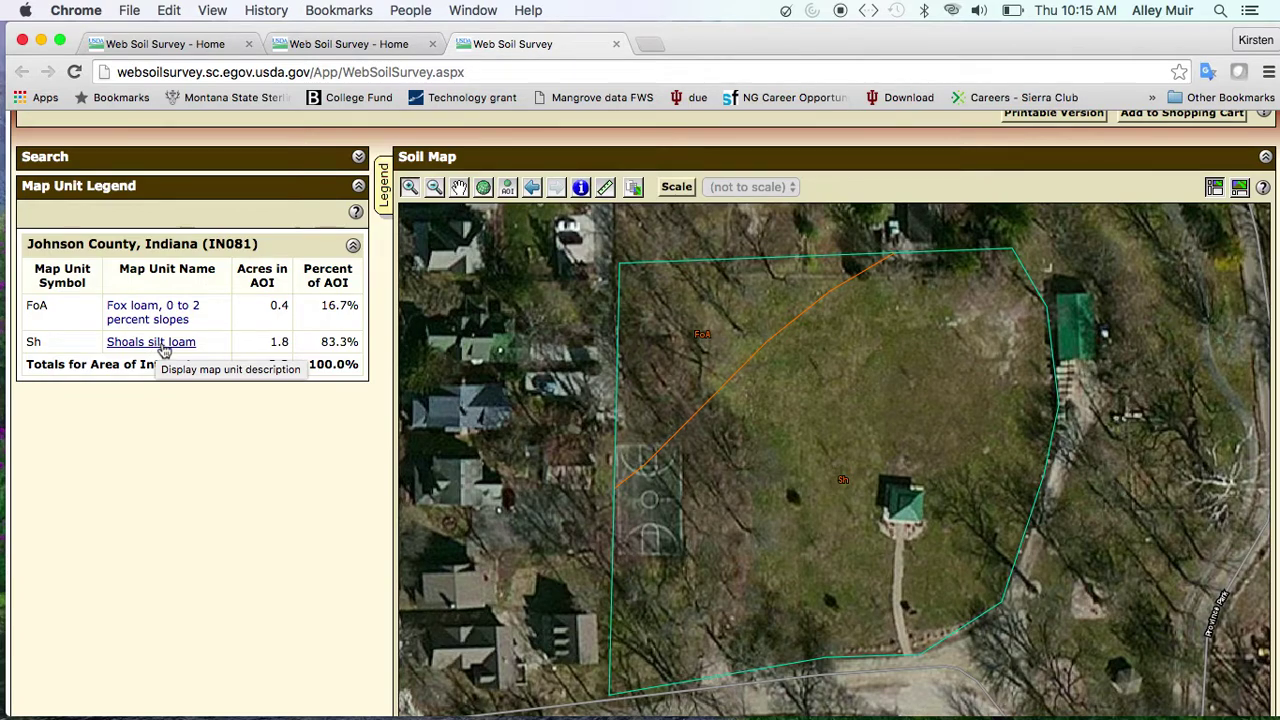
{"action": "left_click", "coordinate": [165, 318]}
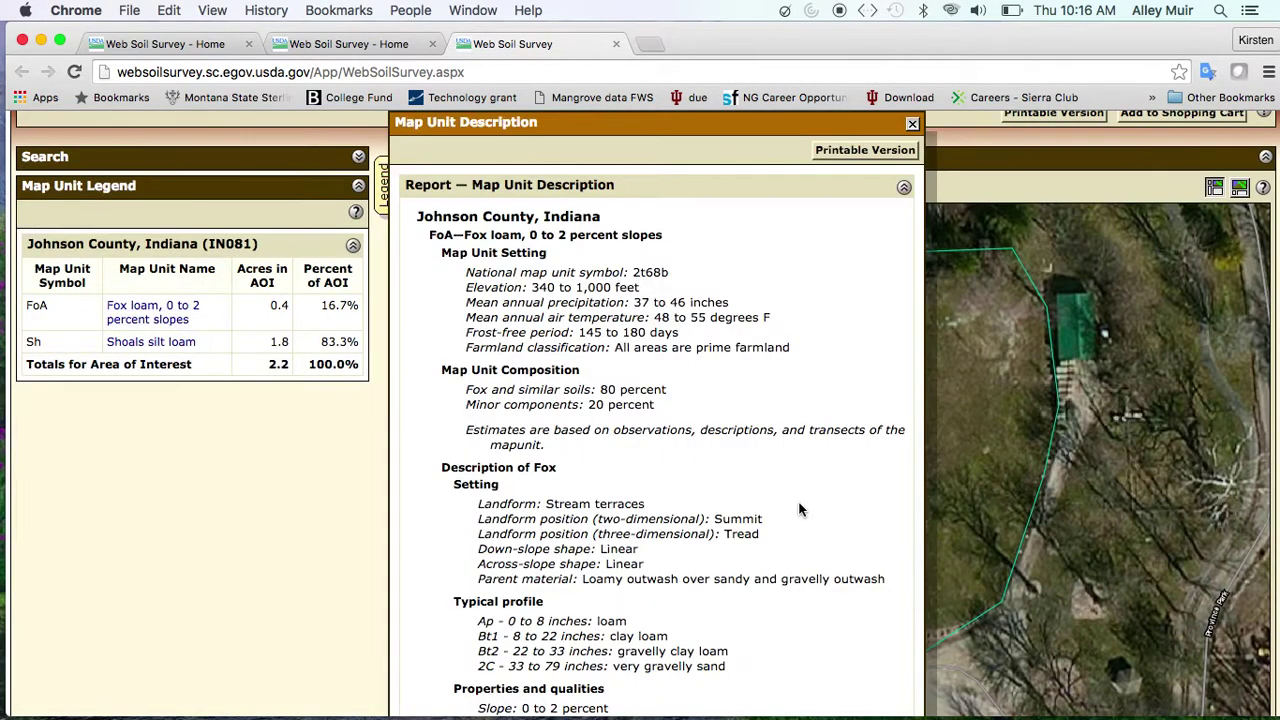
{"action": "scroll", "coordinate": [762, 480], "scroll_direction": "down", "scroll_amount": 4}
{"action": "scroll", "coordinate": [760, 474], "scroll_direction": "up", "scroll_amount": 10}
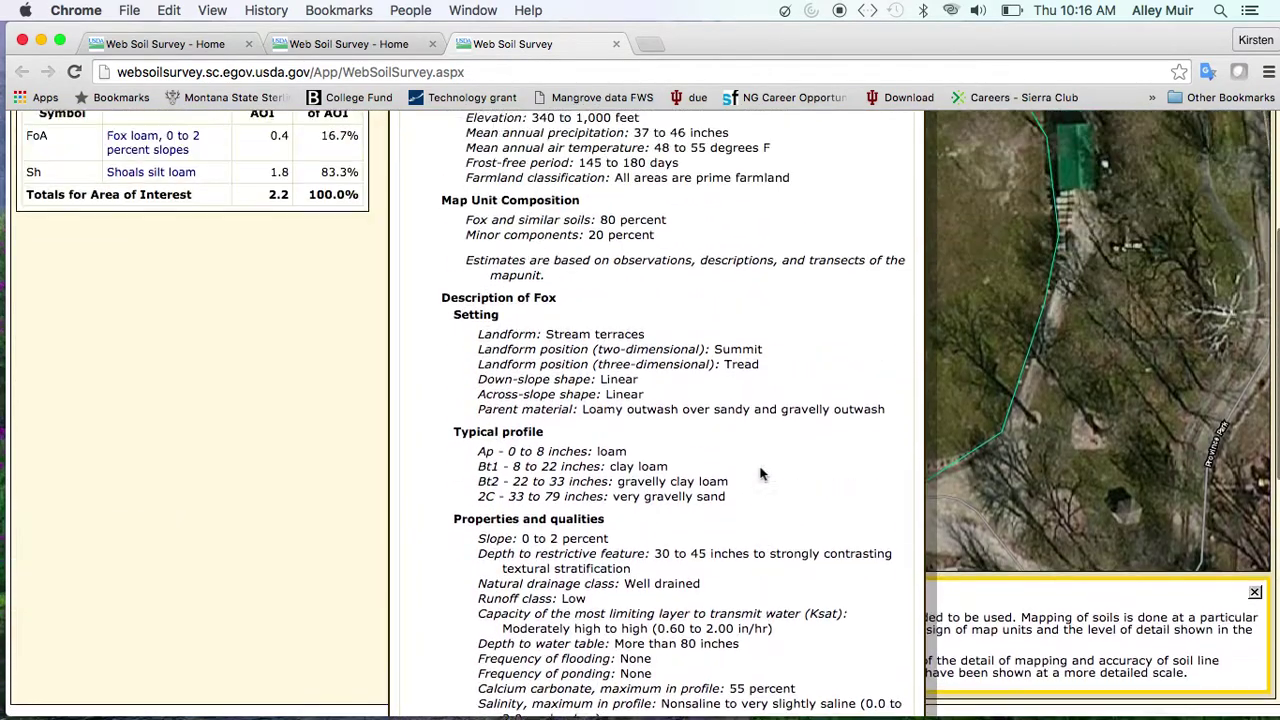
{"action": "left_click", "coordinate": [912, 229]}
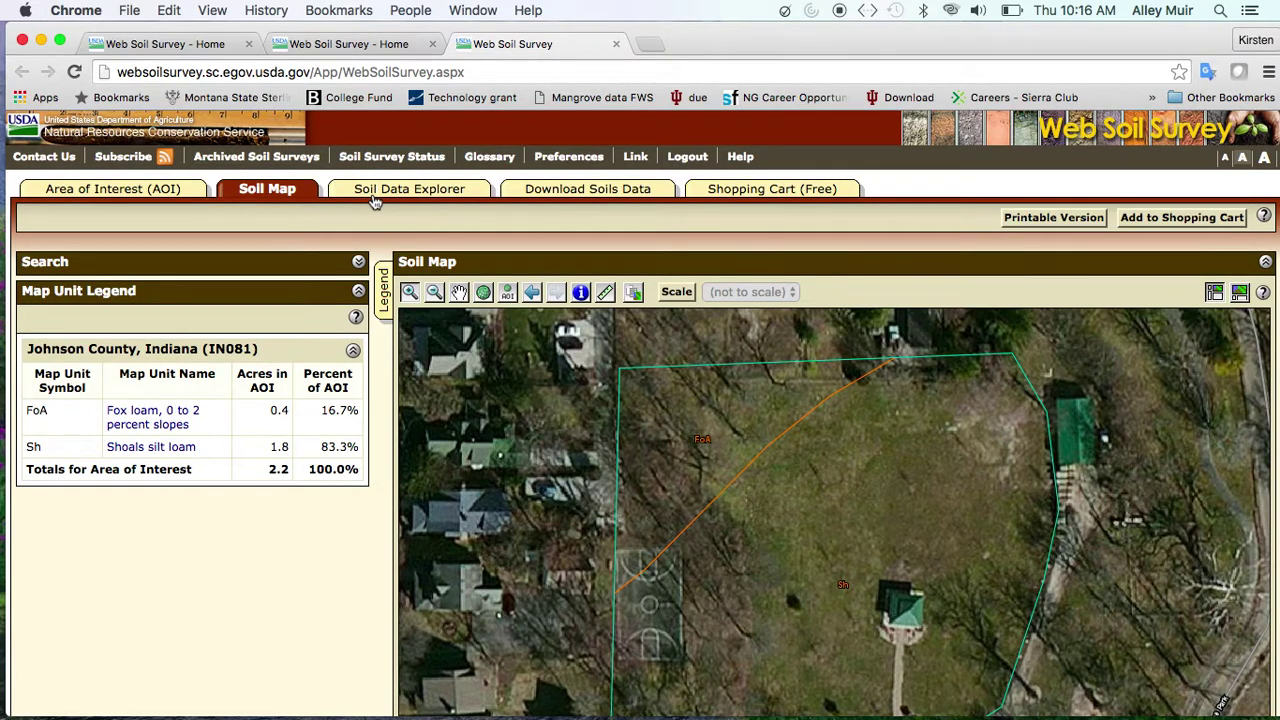
{"action": "left_click", "coordinate": [373, 196]}
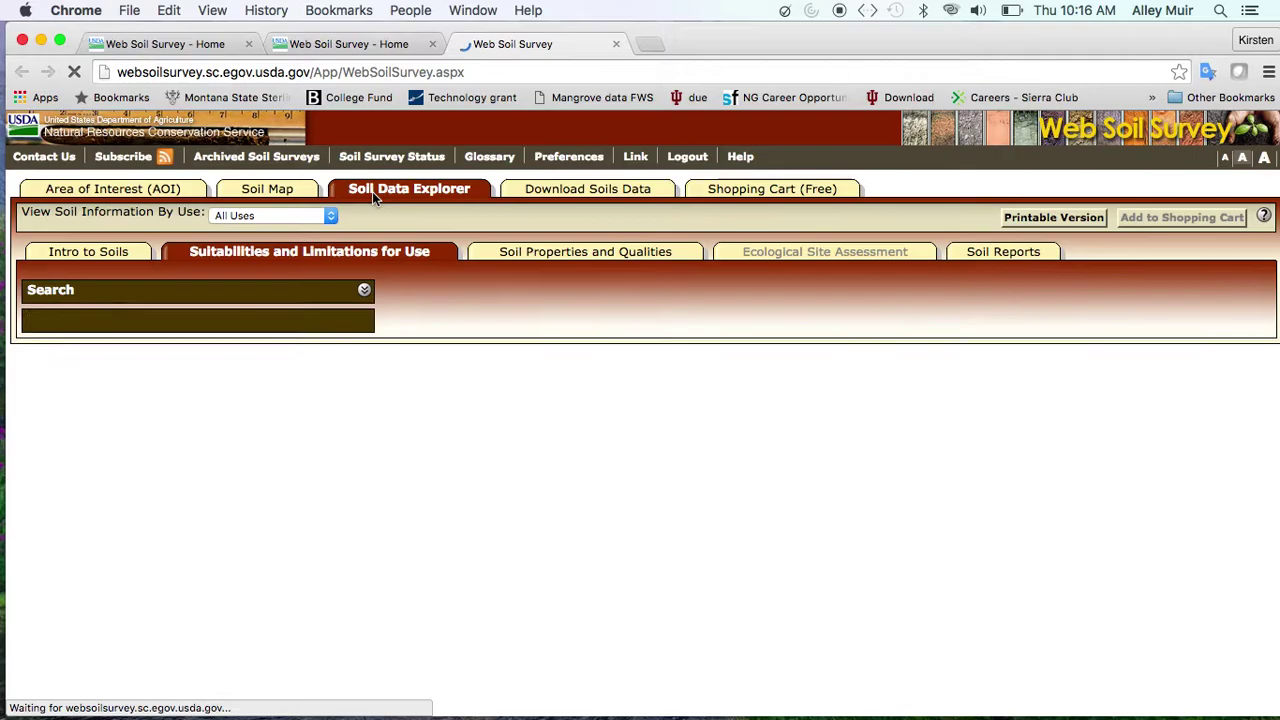
Expand Vegetative Productivity and select Black Walnut Suitability Index (MO) with map, table and description output
{"action": "scroll", "coordinate": [340, 420], "scroll_direction": "down", "scroll_amount": 3}
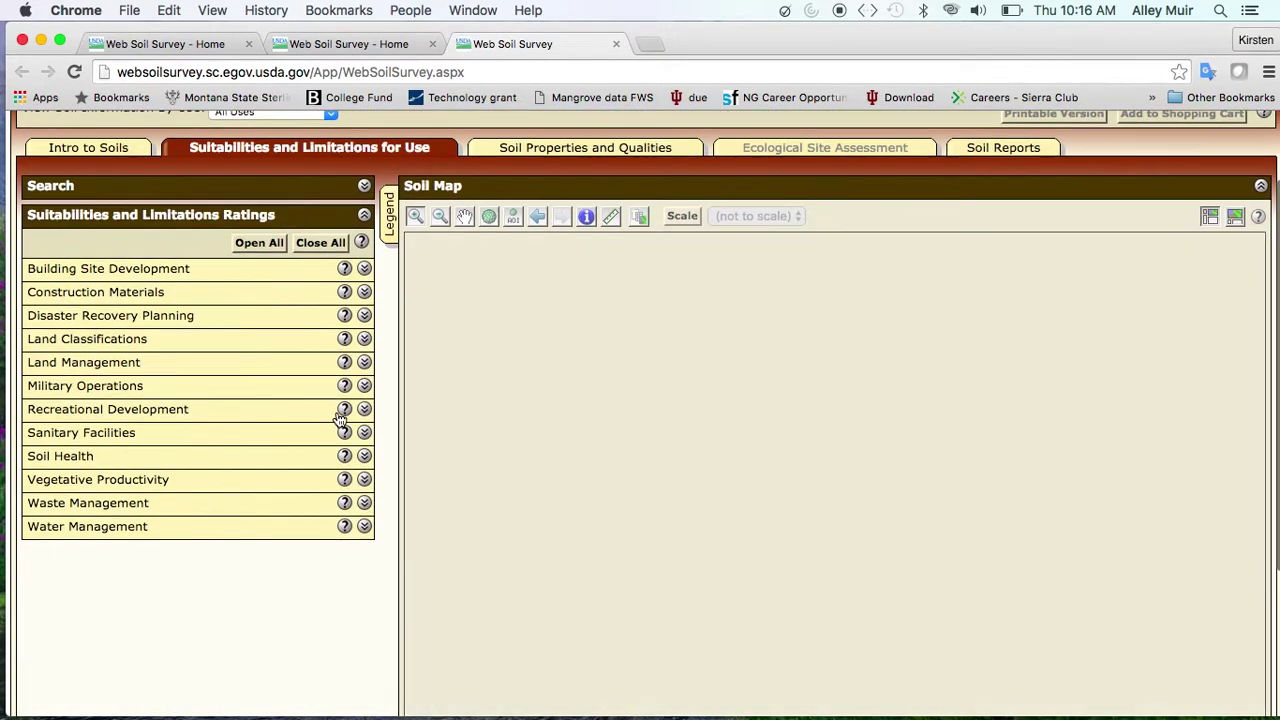
{"action": "scroll", "coordinate": [340, 420], "scroll_direction": "down", "scroll_amount": 1}
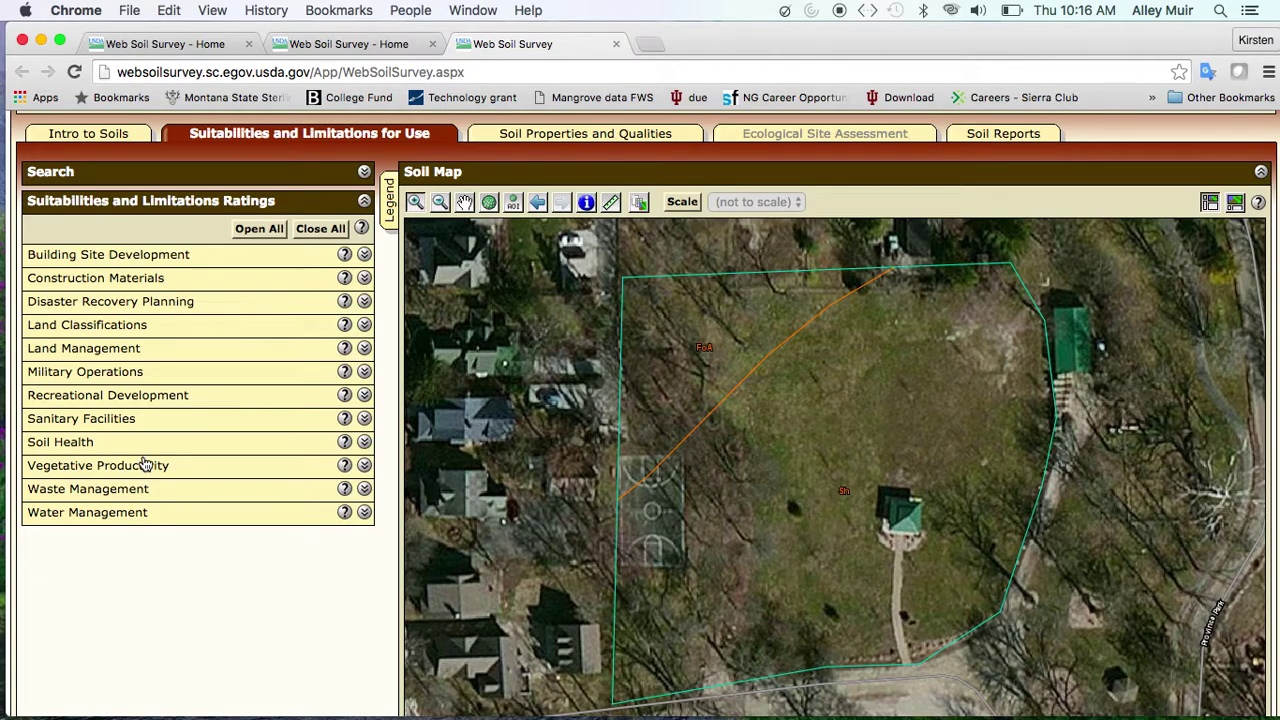
{"action": "left_click", "coordinate": [144, 467]}
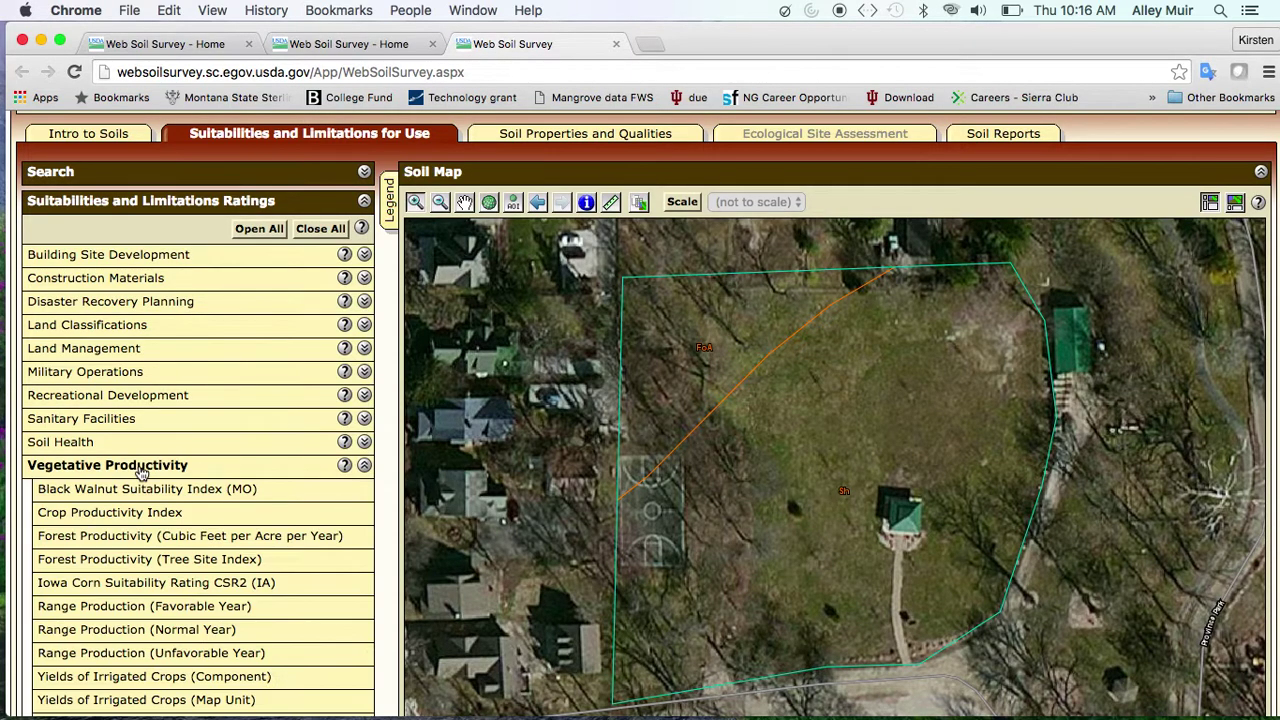
{"action": "scroll", "coordinate": [143, 472], "scroll_direction": "down", "scroll_amount": 1}
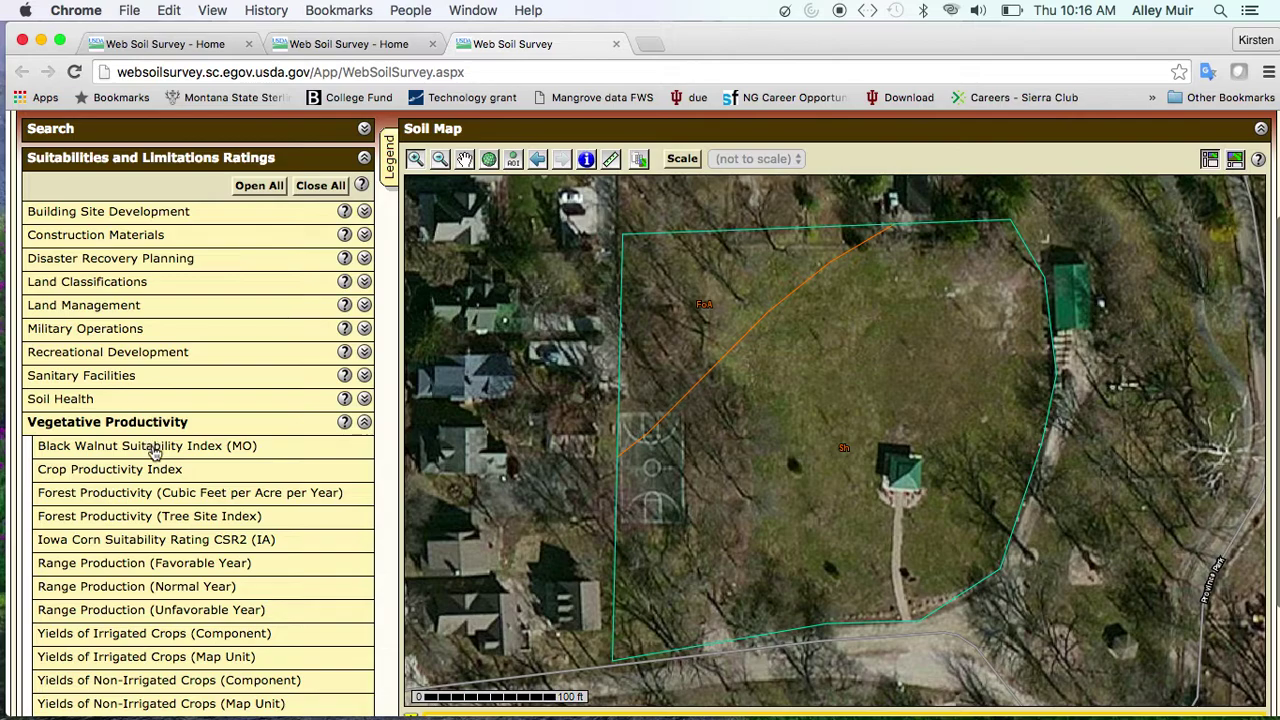
{"action": "left_click", "coordinate": [155, 446]}
{"action": "scroll", "coordinate": [155, 452], "scroll_direction": "down", "scroll_amount": 5}
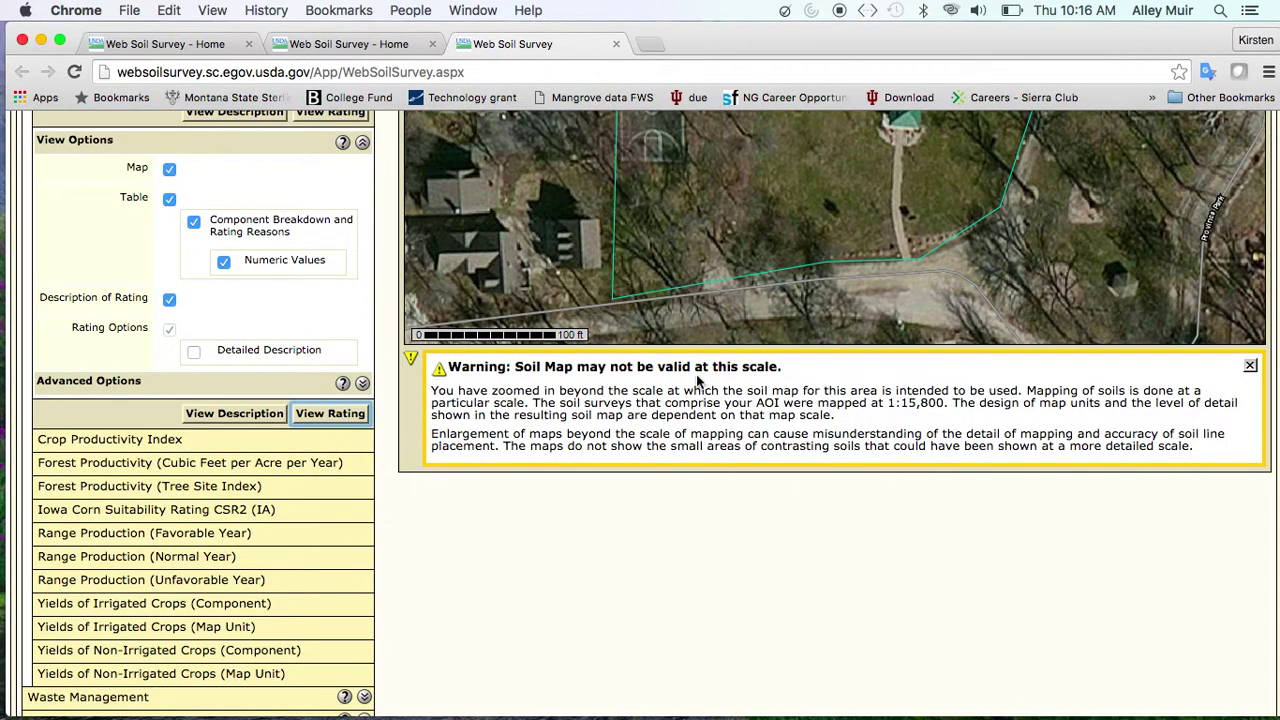
{"action": "scroll", "coordinate": [698, 381], "scroll_direction": "up", "scroll_amount": 2}
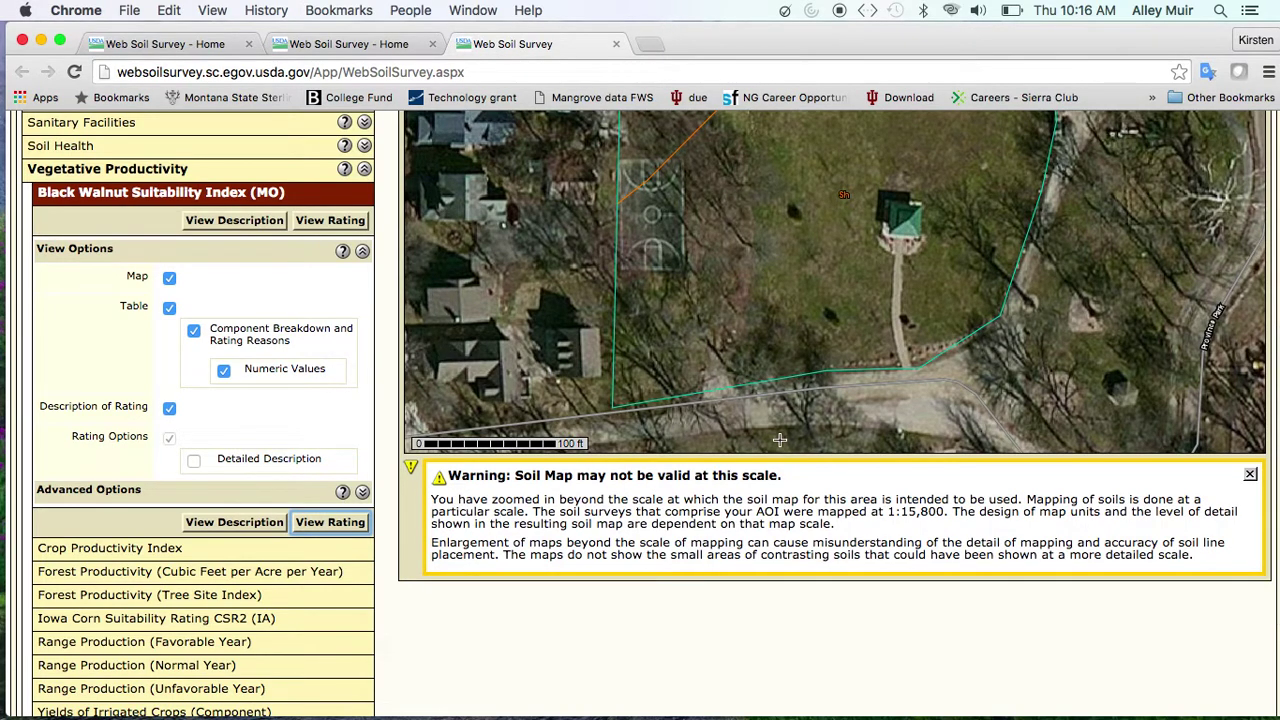
{"action": "scroll", "coordinate": [779, 440], "scroll_direction": "up", "scroll_amount": 1}
{"action": "scroll", "coordinate": [779, 440], "scroll_direction": "up", "scroll_amount": 1}
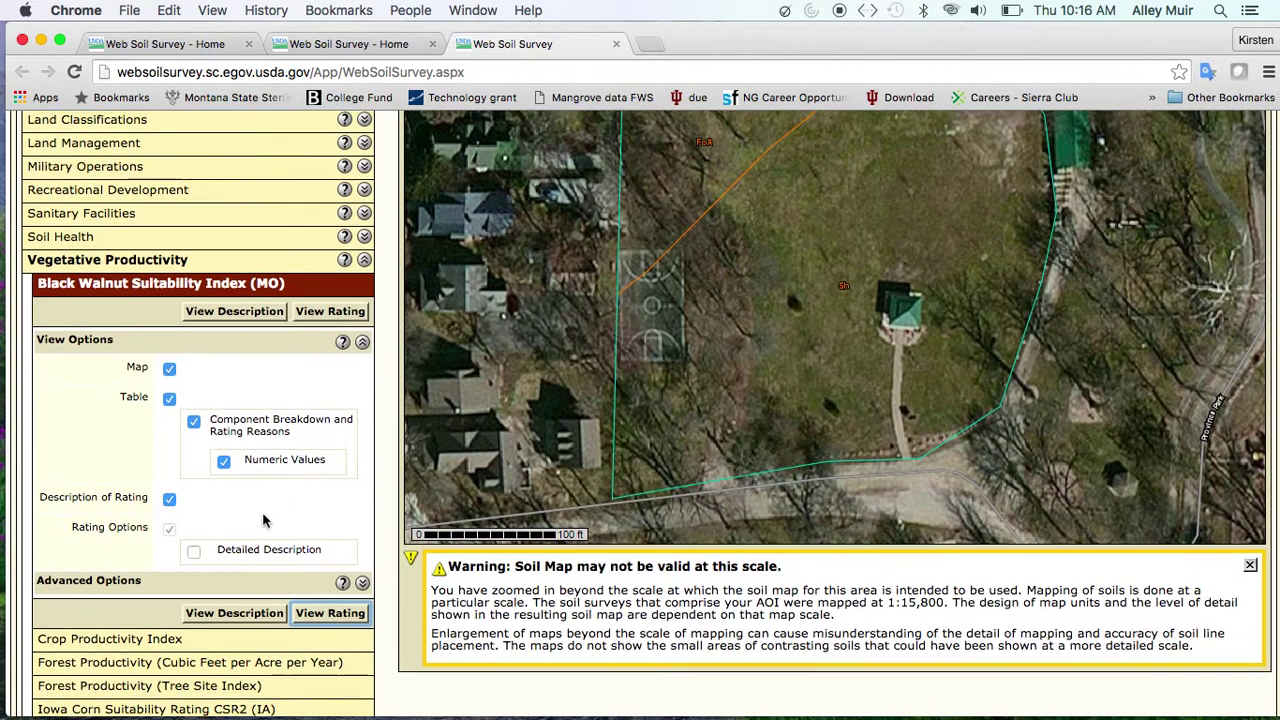
{"action": "scroll", "coordinate": [263, 519], "scroll_direction": "up", "scroll_amount": 2}
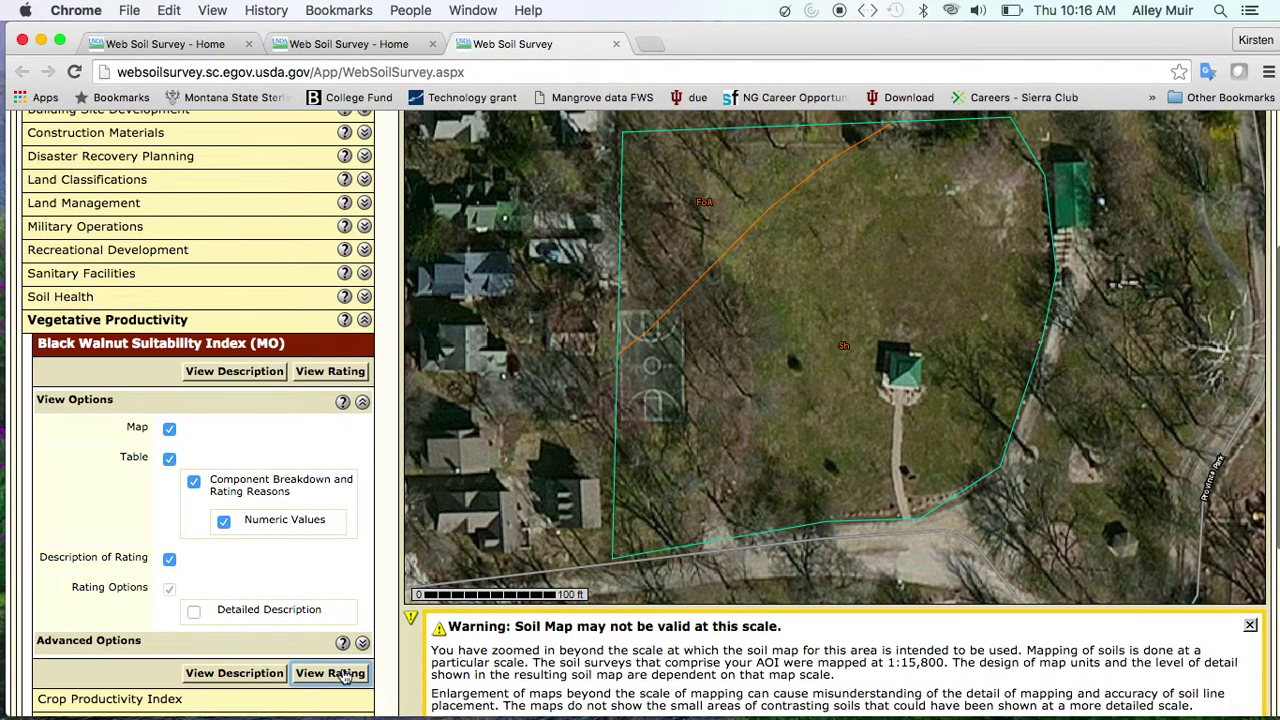
Generate the rating: Shoals silt loam 1.8 ac somewhat suited, Fox loam 0.4 ac moderately suited
{"action": "left_click", "coordinate": [343, 673]}
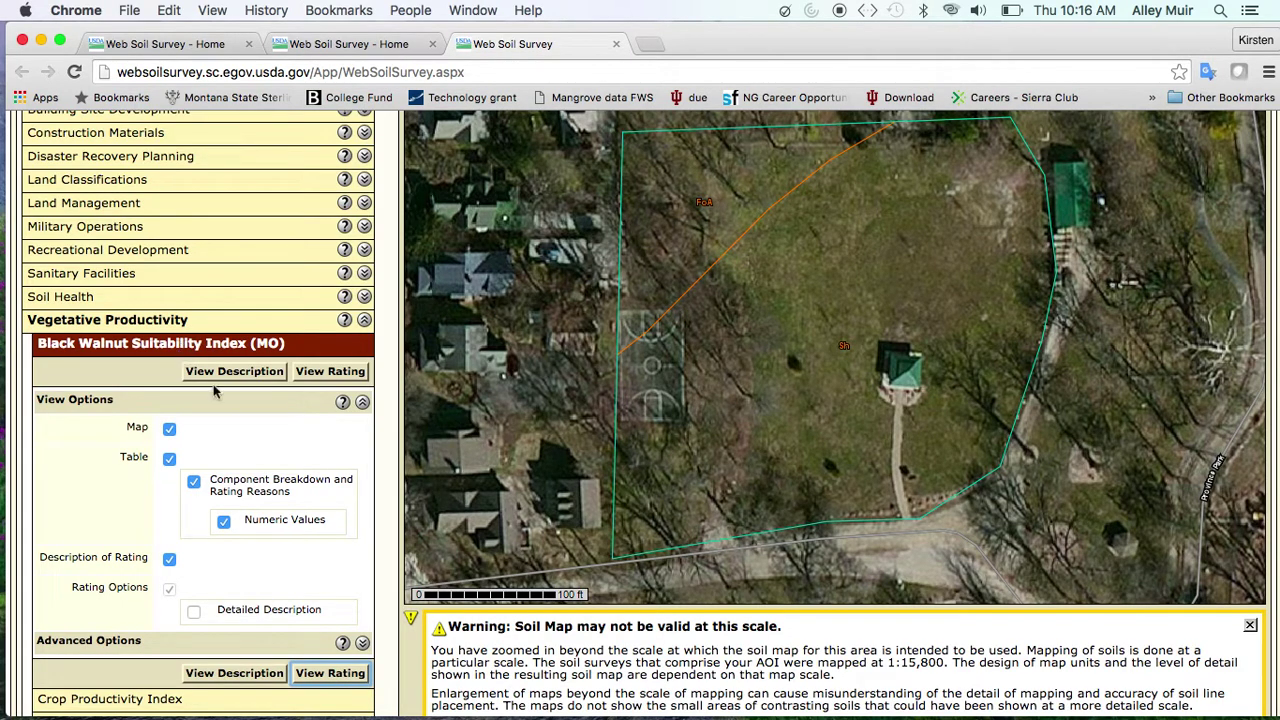
{"action": "left_click", "coordinate": [343, 675]}
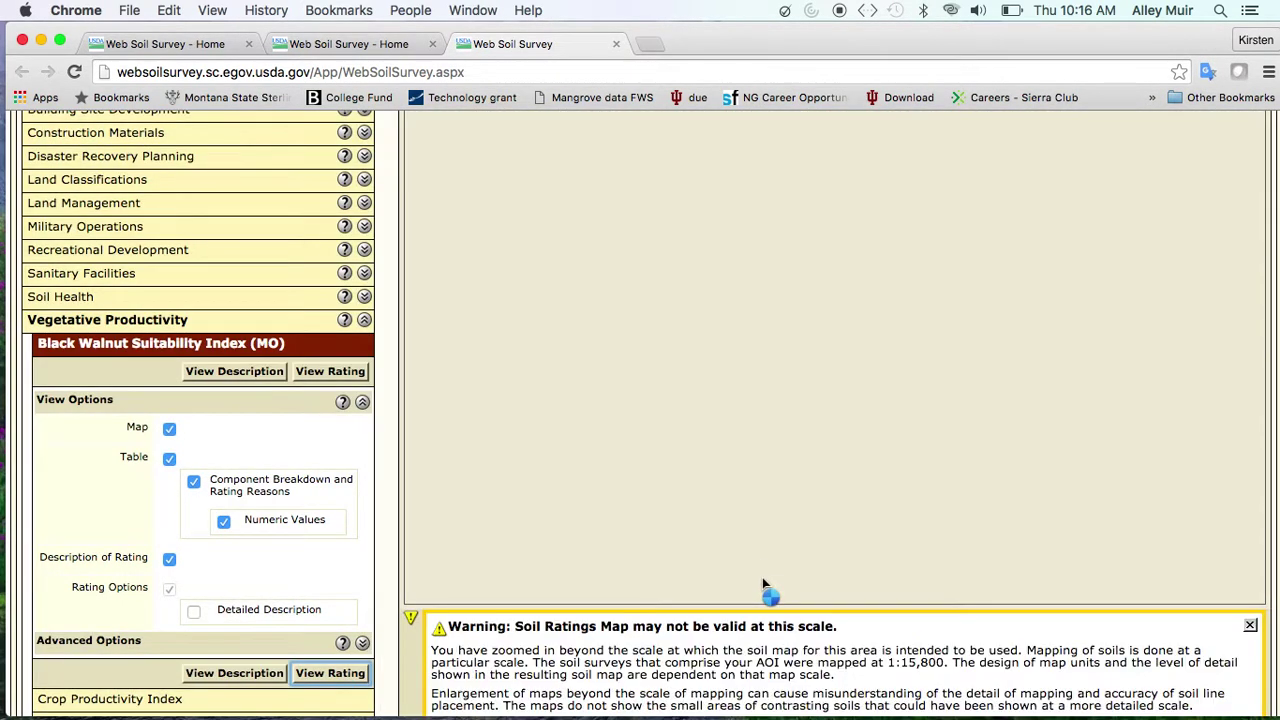
{"action": "scroll", "coordinate": [762, 540], "scroll_direction": "down", "scroll_amount": 1}
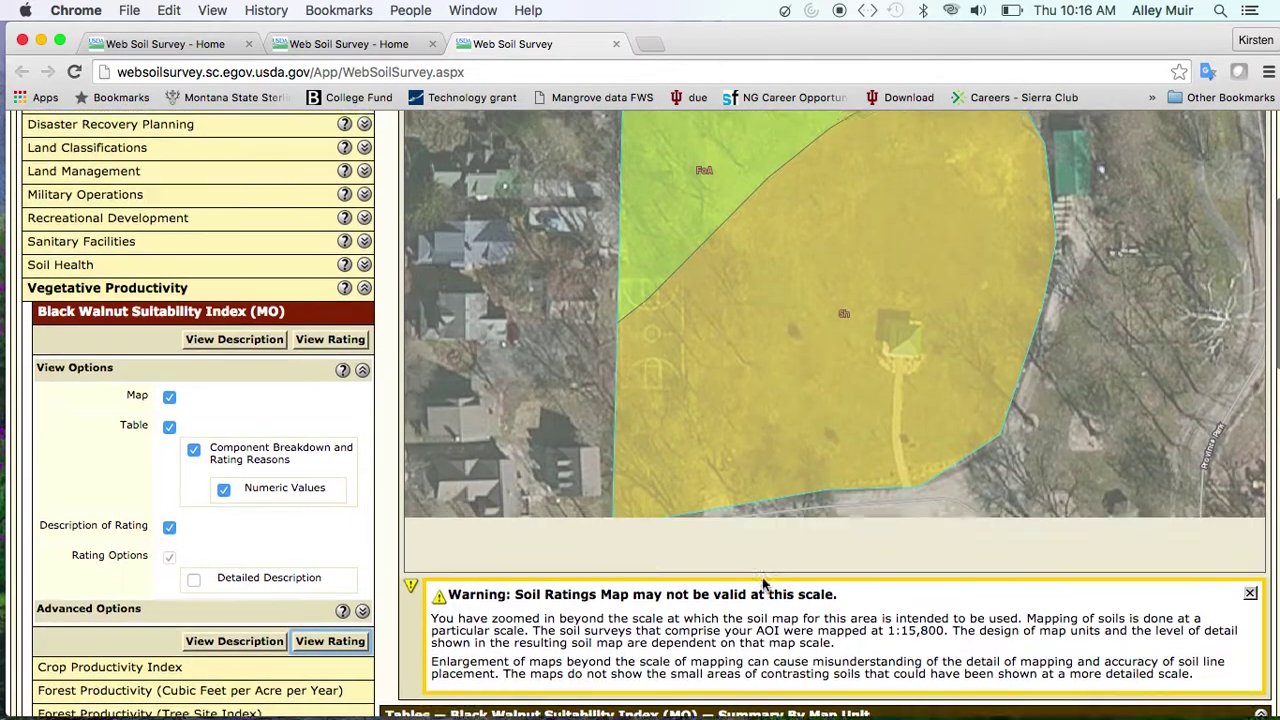
{"action": "scroll", "coordinate": [726, 336], "scroll_direction": "down", "scroll_amount": 10}
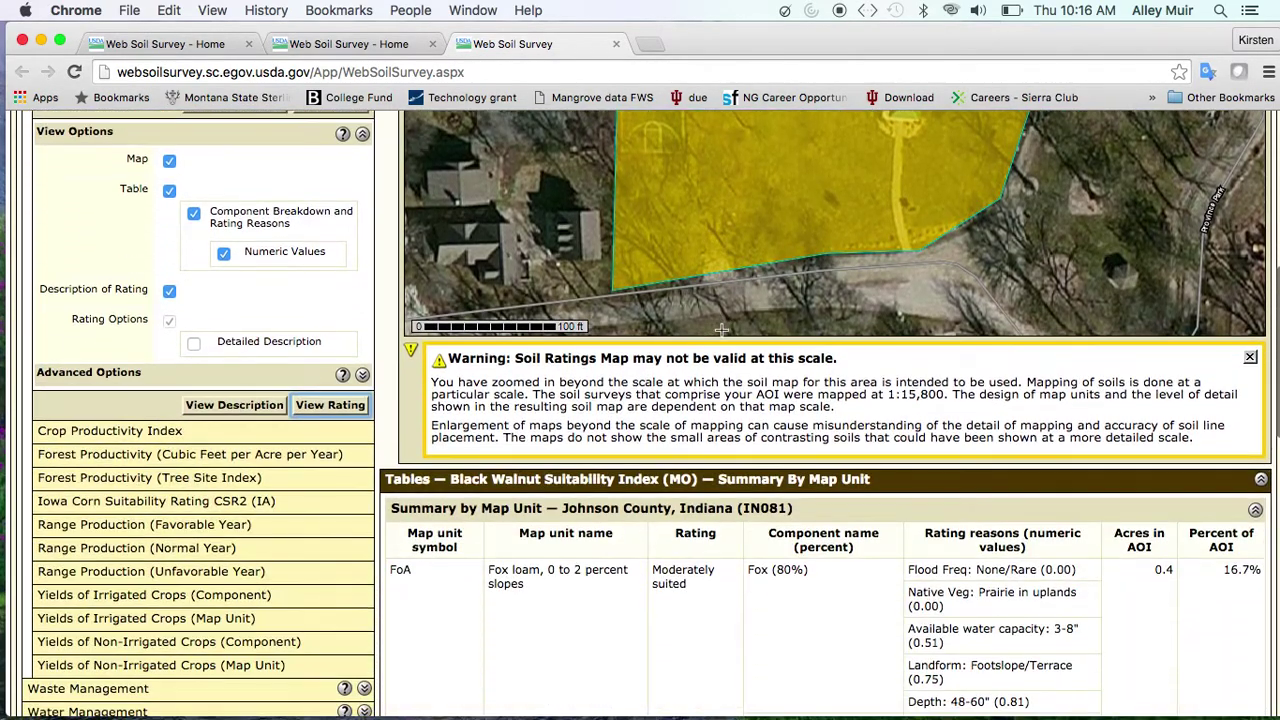
{"action": "scroll", "coordinate": [732, 551], "scroll_direction": "down", "scroll_amount": 10}
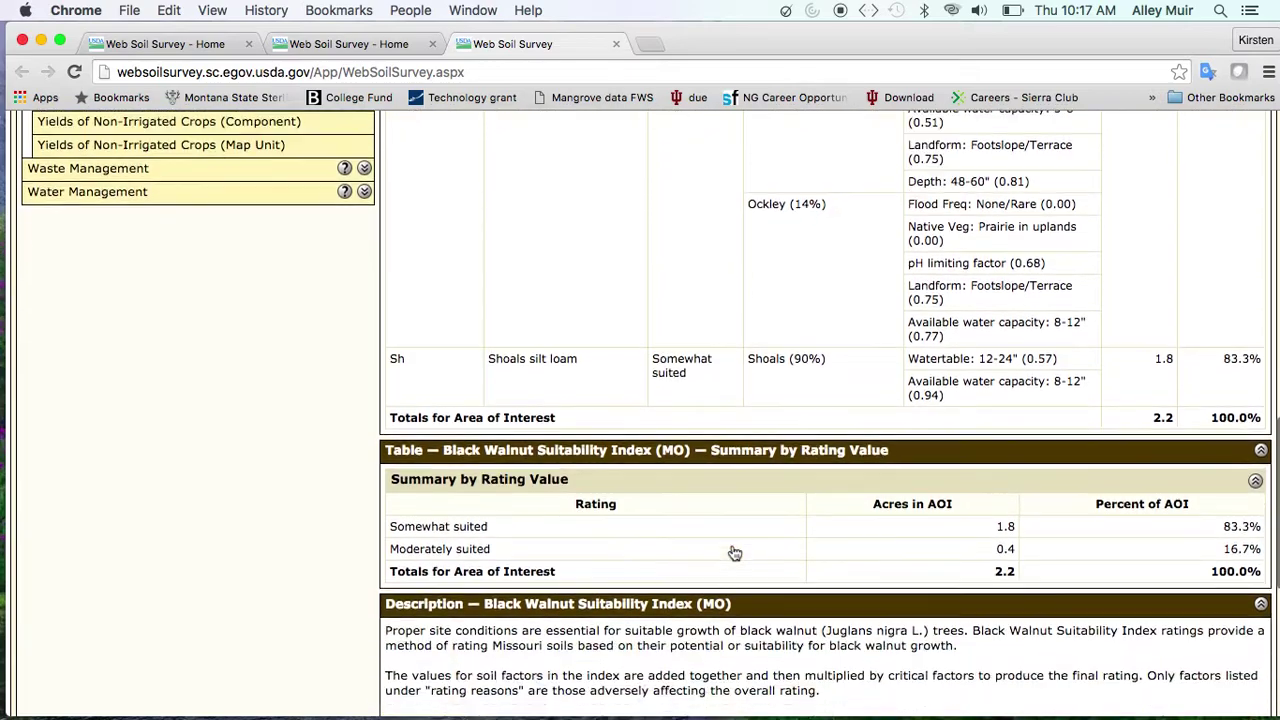
{"action": "scroll", "coordinate": [738, 563], "scroll_direction": "down", "scroll_amount": 4}
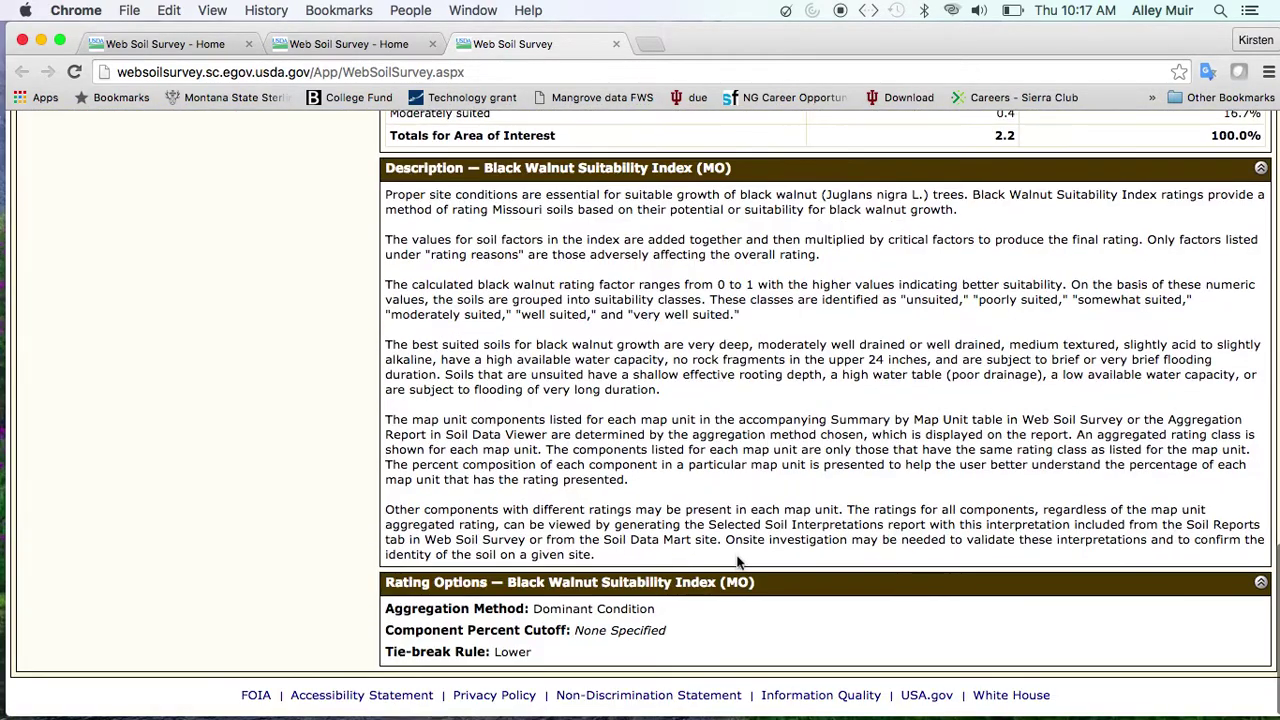
Read and close the Black Walnut Suitability Index rating description
{"action": "scroll", "coordinate": [260, 500], "scroll_direction": "up", "scroll_amount": 20}
{"action": "left_click", "coordinate": [247, 692]}
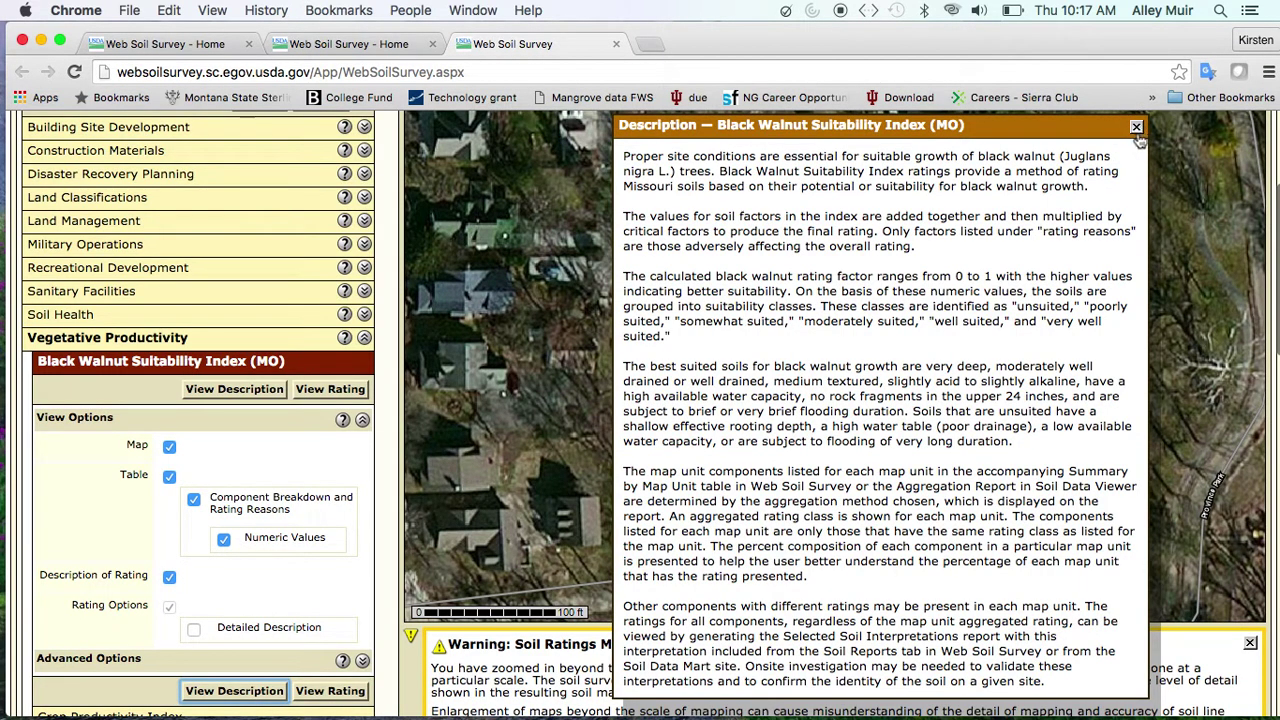
{"action": "left_click", "coordinate": [1136, 128]}
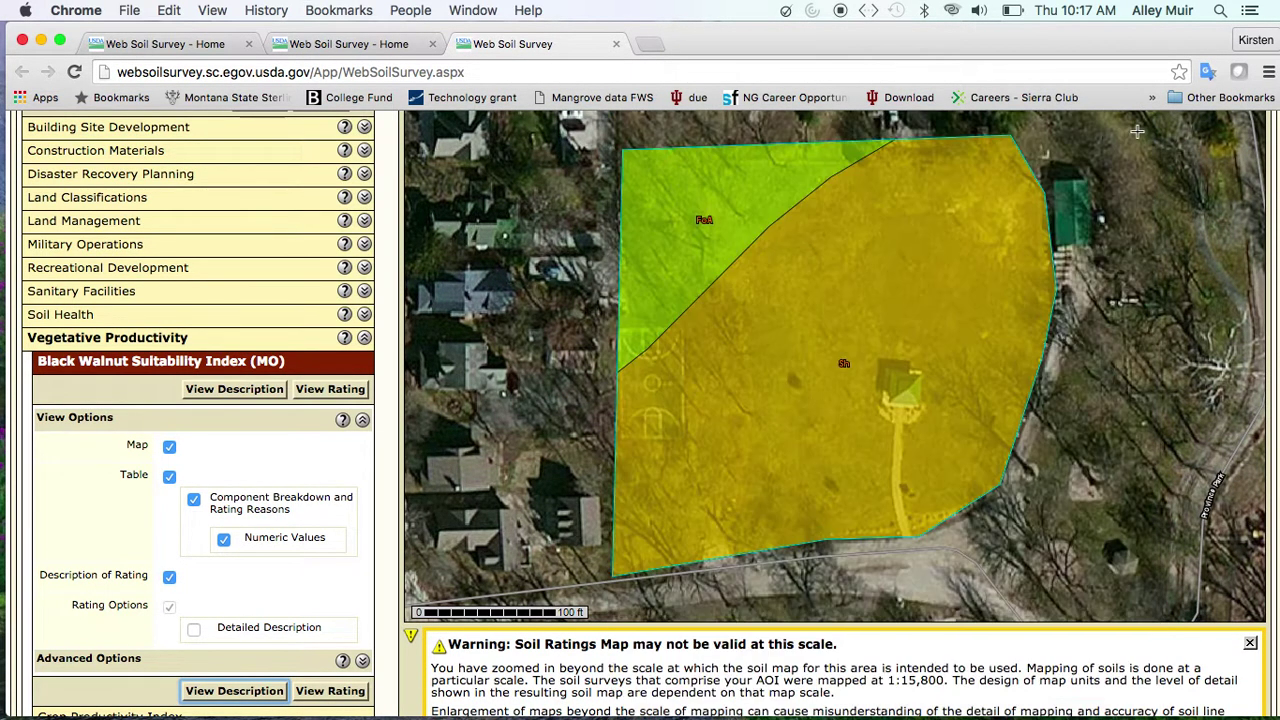
{"action": "scroll", "coordinate": [217, 543], "scroll_direction": "down", "scroll_amount": 1}
{"action": "scroll", "coordinate": [217, 543], "scroll_direction": "up", "scroll_amount": 6}
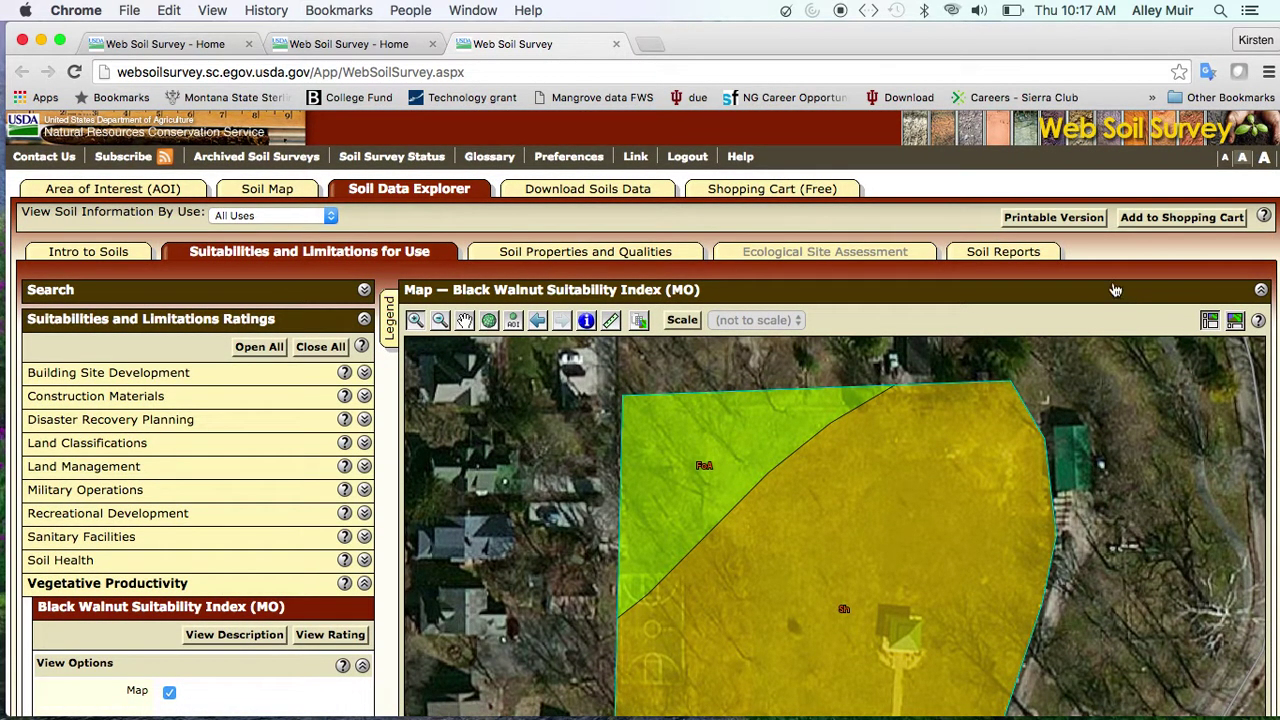
Add the Black Walnut Suitability Index (MO) rating to the shopping cart without a subtitle
{"action": "left_click", "coordinate": [1170, 228]}
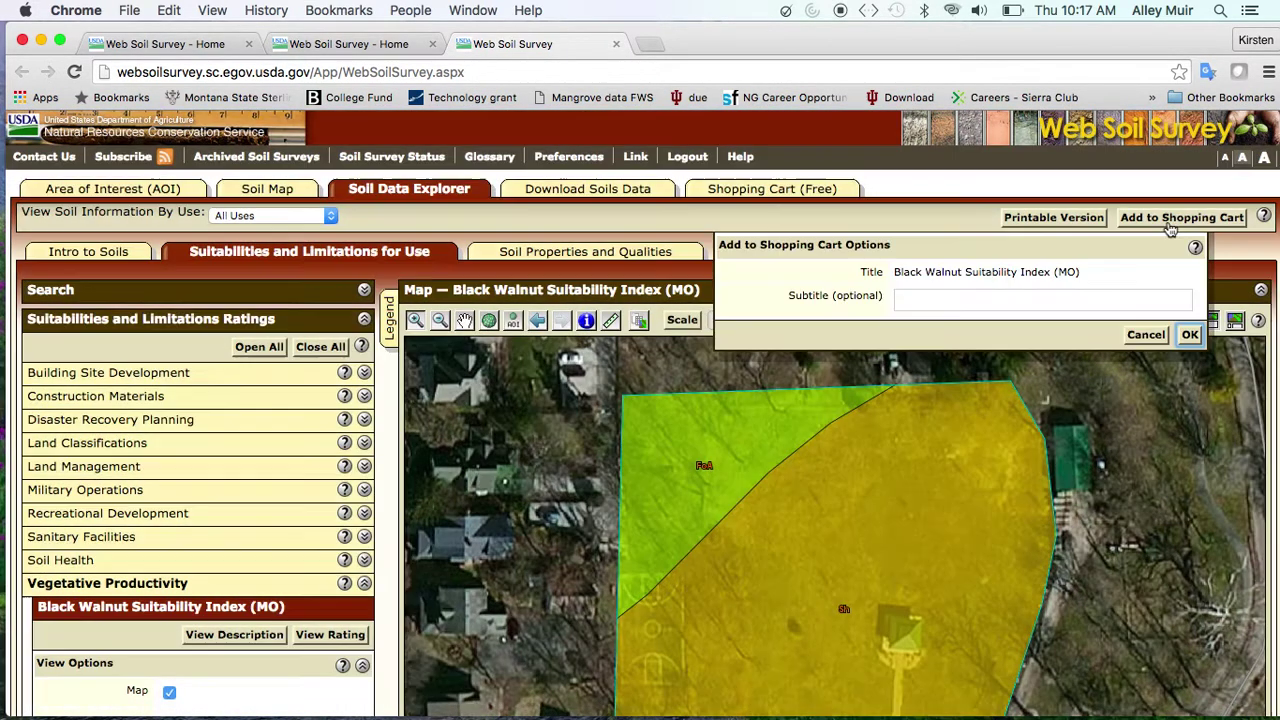
{"action": "left_click", "coordinate": [1196, 341]}
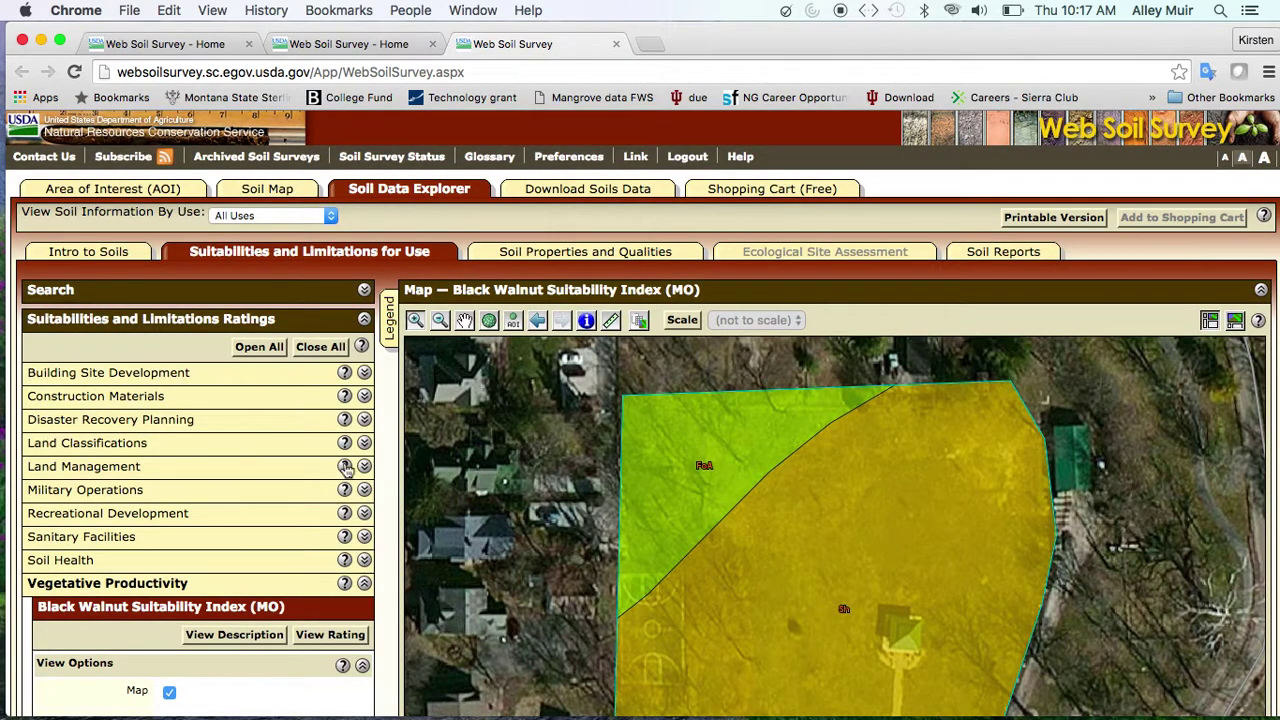
{"action": "scroll", "coordinate": [207, 590], "scroll_direction": "down", "scroll_amount": 1}
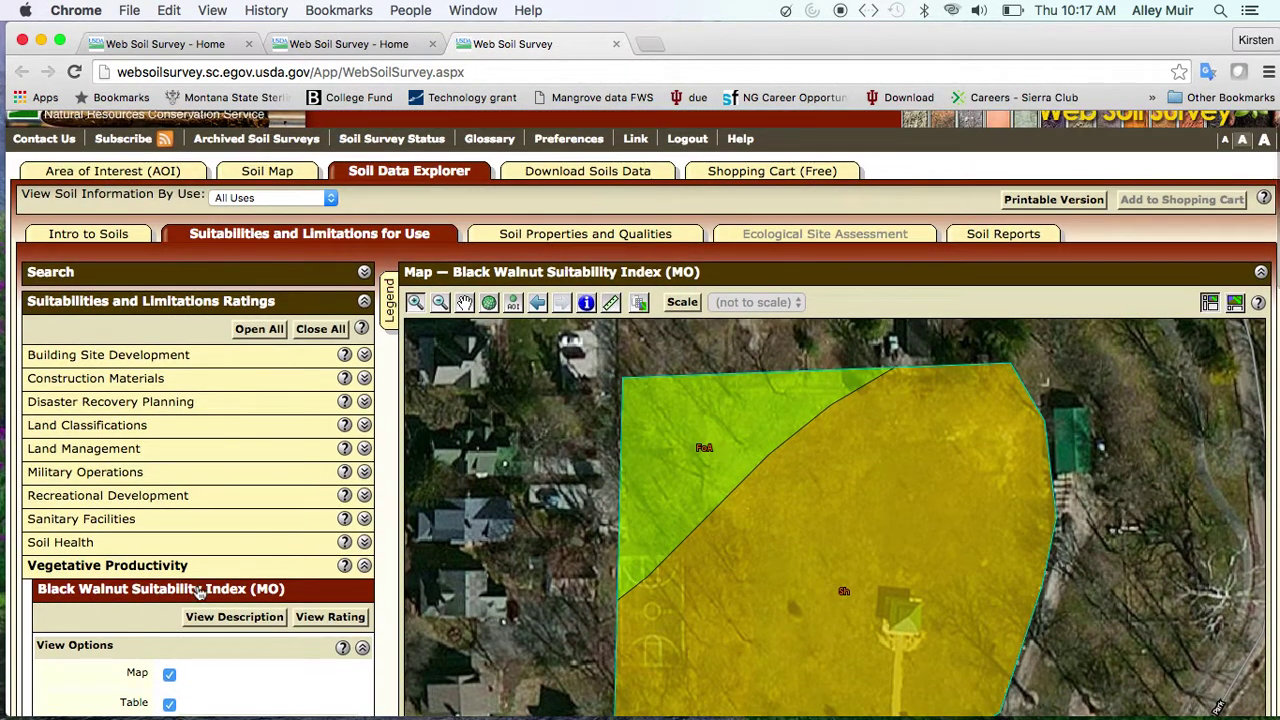
Collapse Vegetative Productivity and open Depth to Water Table under Soil Properties' Water Features
{"action": "left_click", "coordinate": [160, 568]}
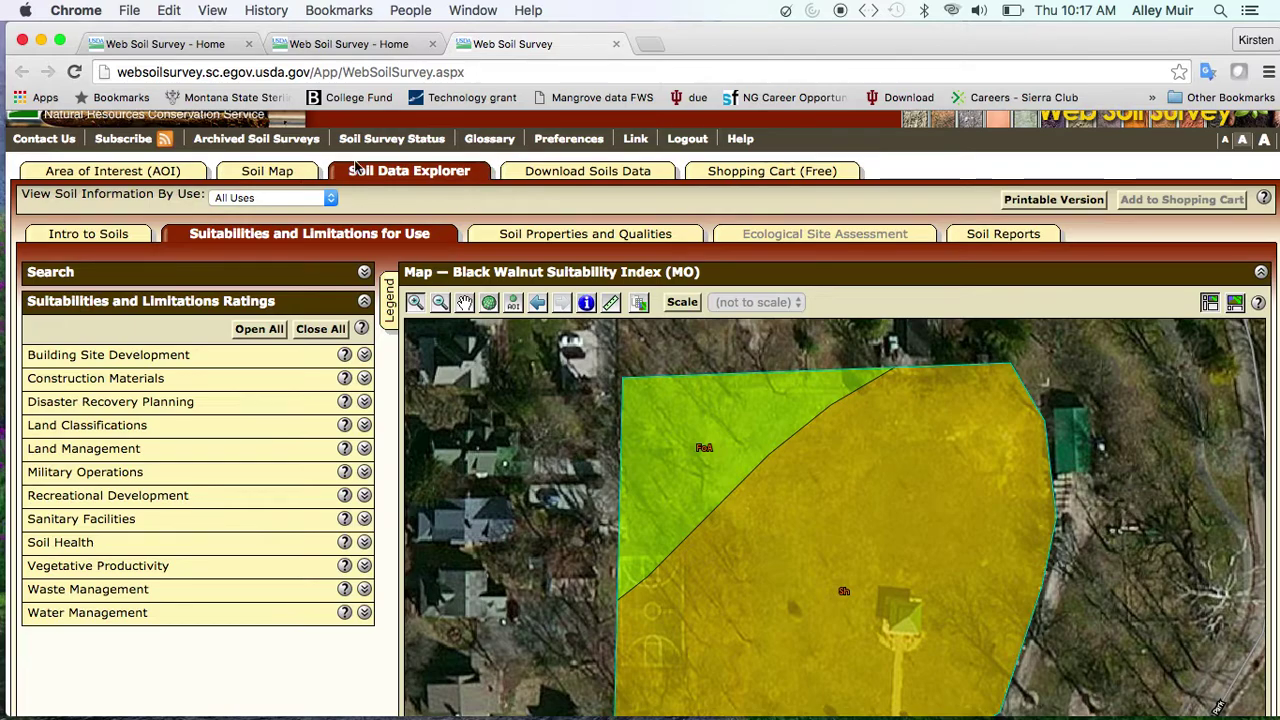
{"action": "left_click", "coordinate": [527, 233]}
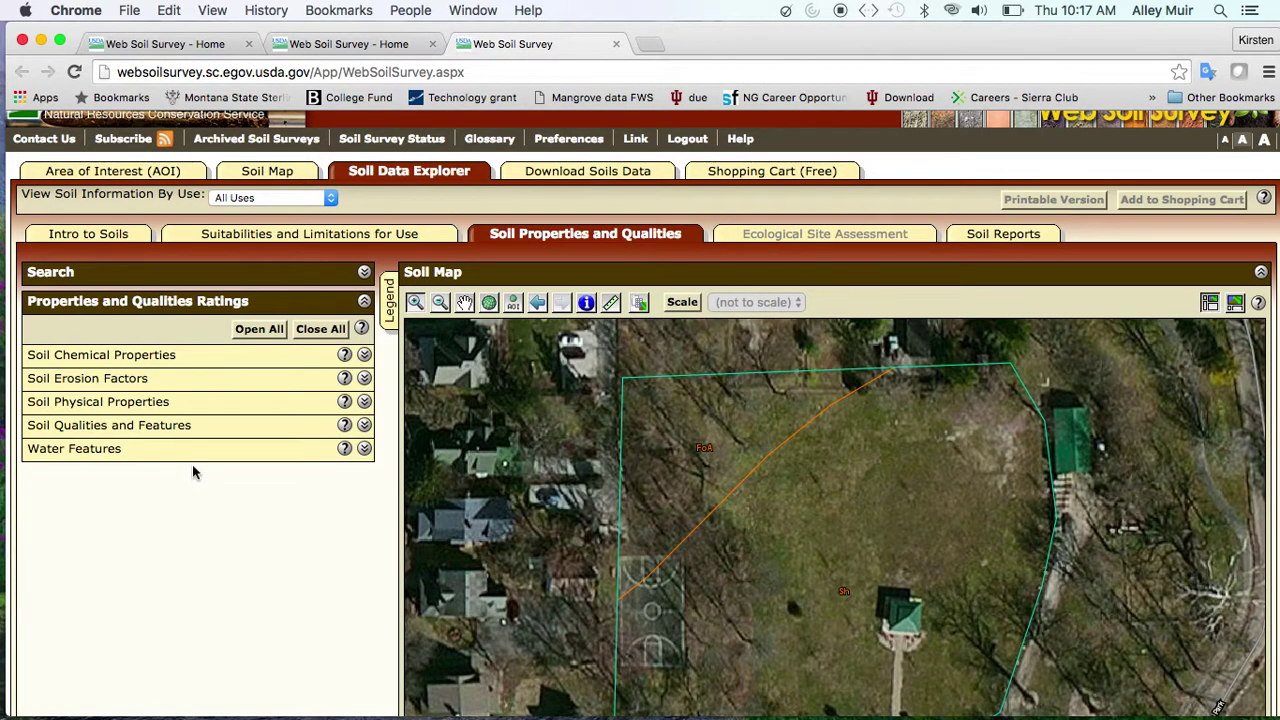
{"action": "left_click", "coordinate": [186, 458]}
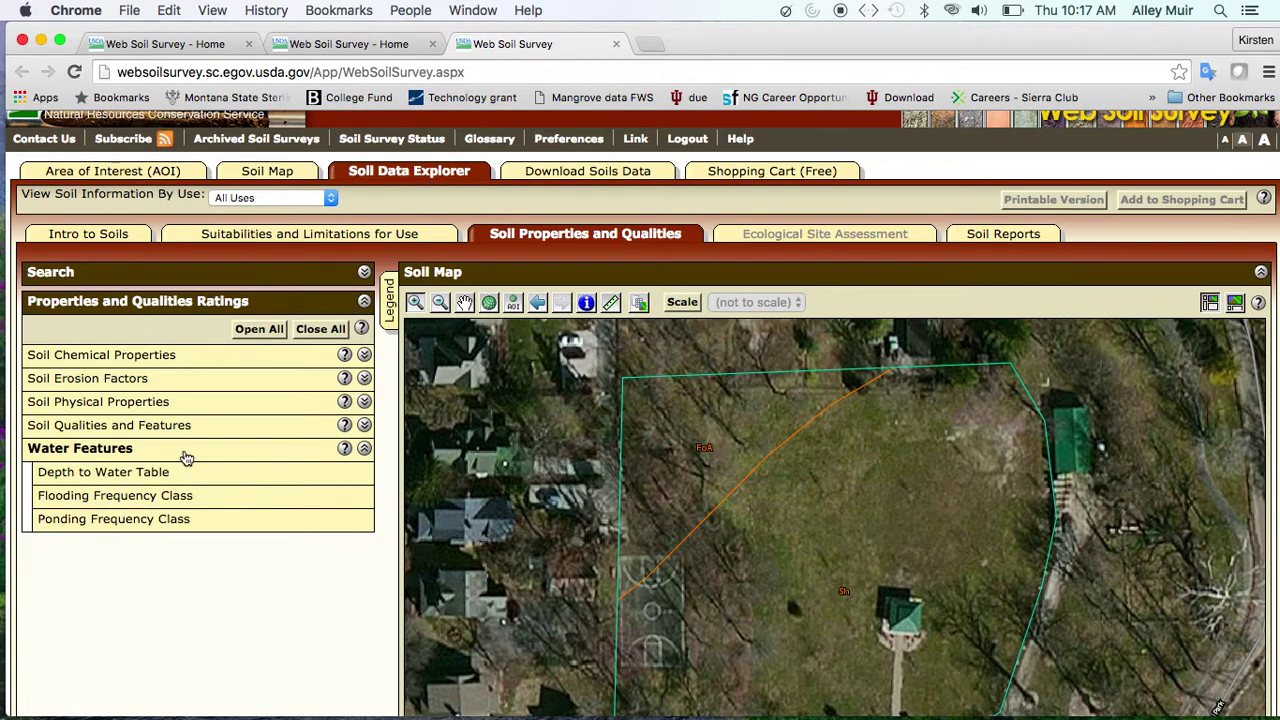
{"action": "left_click", "coordinate": [183, 477]}
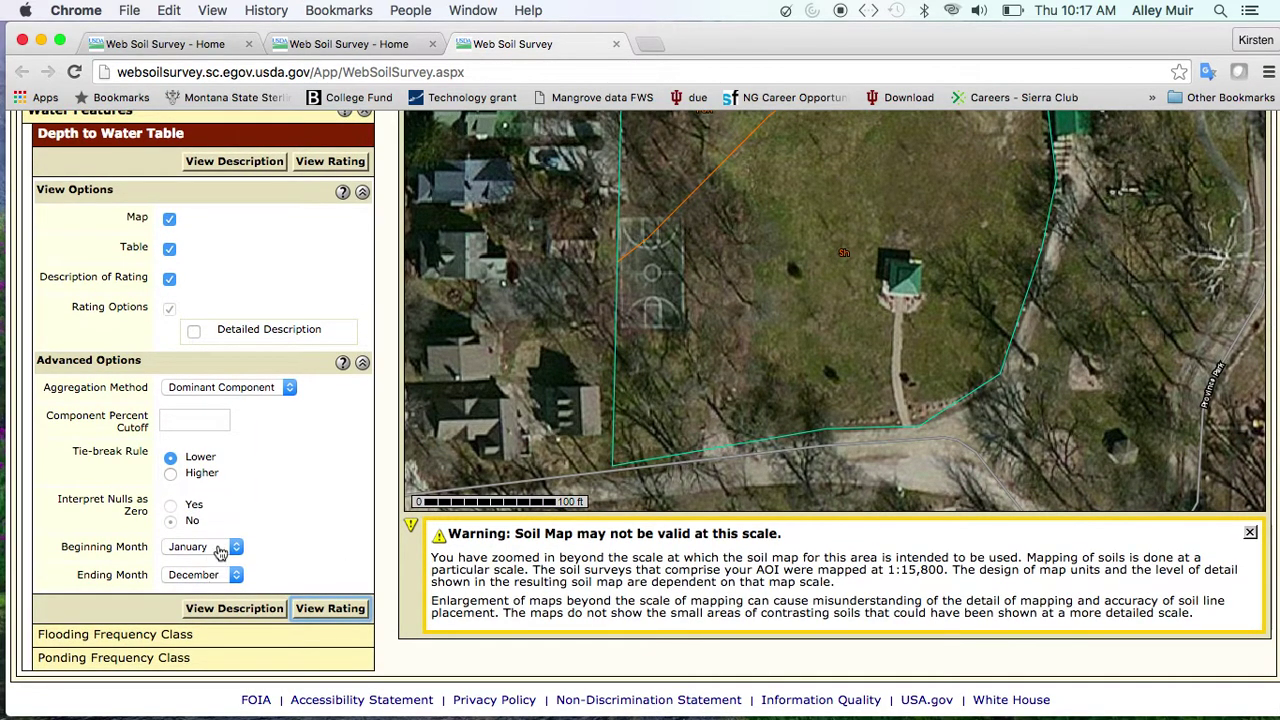
Generate the Depth to Water Table rating map (Dominant Component, January–December) and review it
{"action": "left_click", "coordinate": [322, 610]}
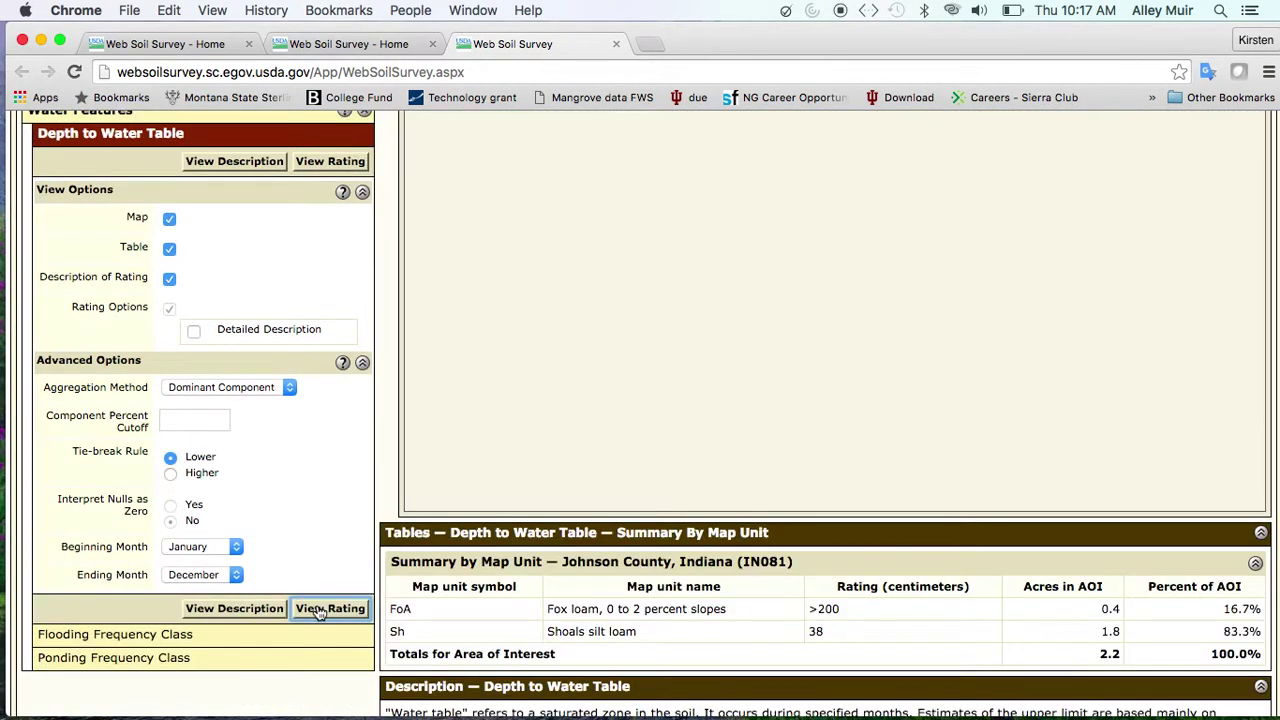
{"action": "scroll", "coordinate": [890, 588], "scroll_direction": "down", "scroll_amount": 4}
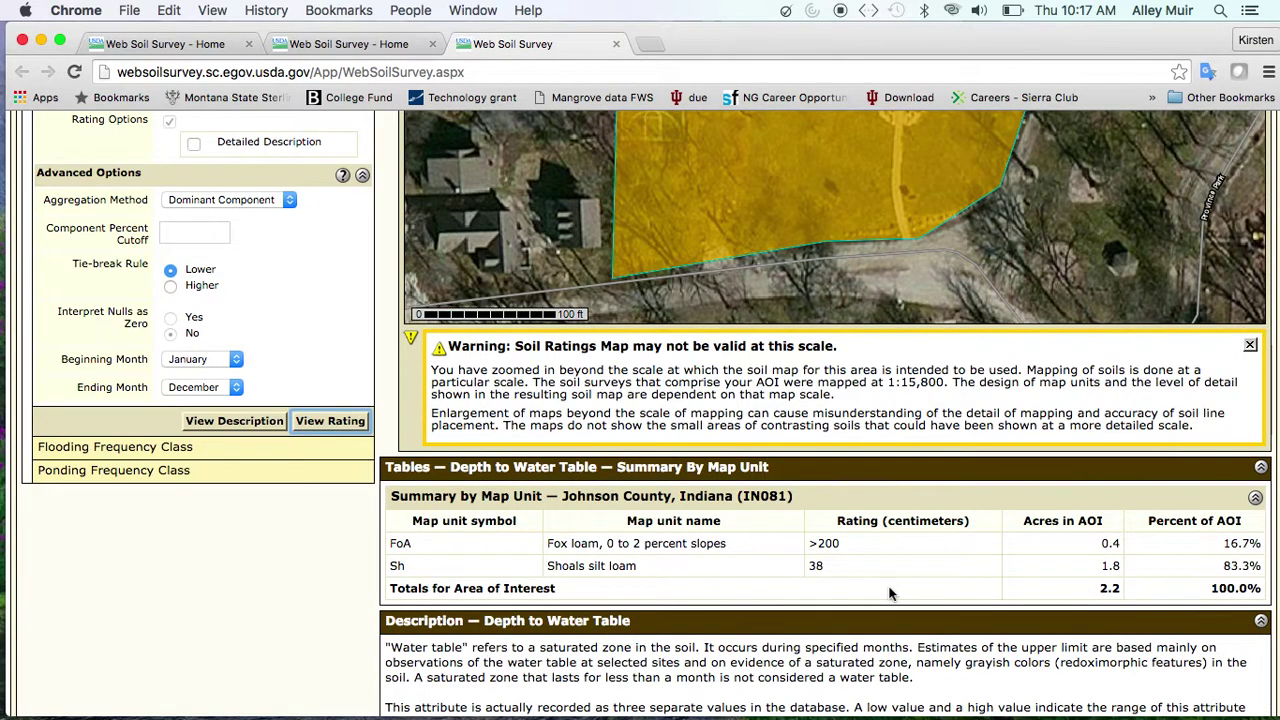
{"action": "scroll", "coordinate": [890, 593], "scroll_direction": "down", "scroll_amount": 4}
{"action": "scroll", "coordinate": [870, 570], "scroll_direction": "down", "scroll_amount": 2}
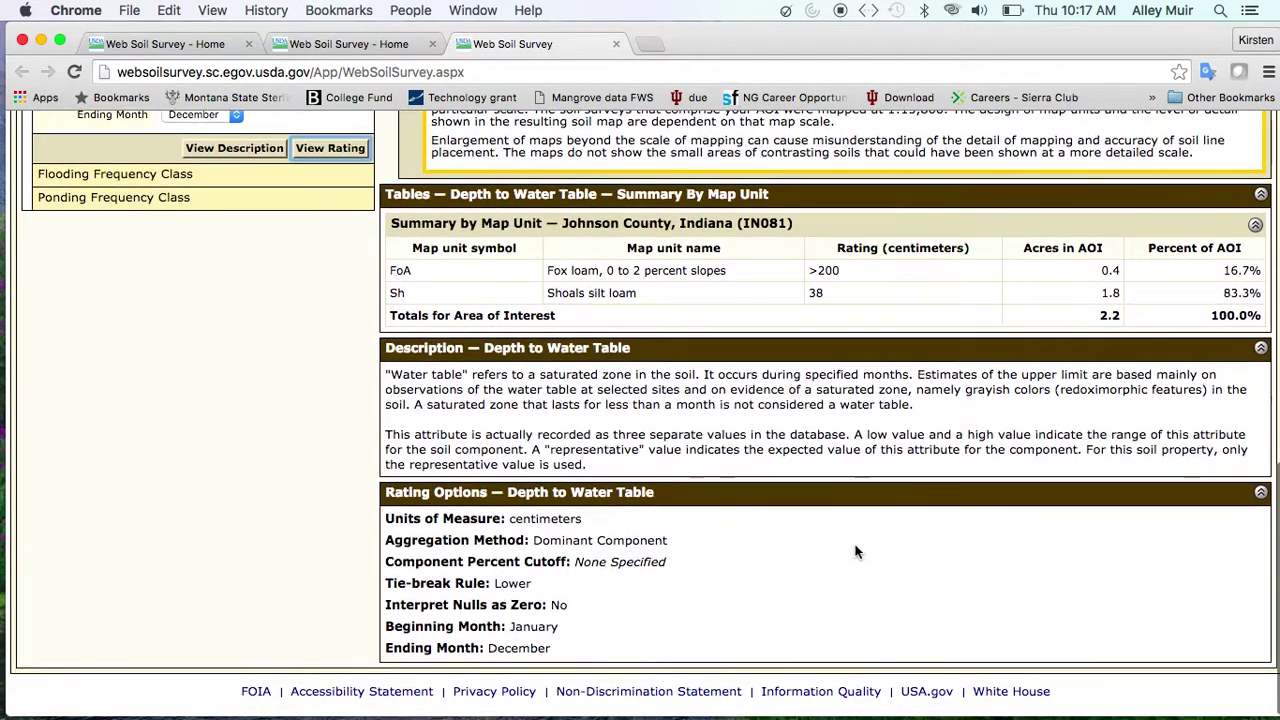
{"action": "scroll", "coordinate": [853, 549], "scroll_direction": "up", "scroll_amount": 8}
{"action": "scroll", "coordinate": [865, 565], "scroll_direction": "up", "scroll_amount": 5}
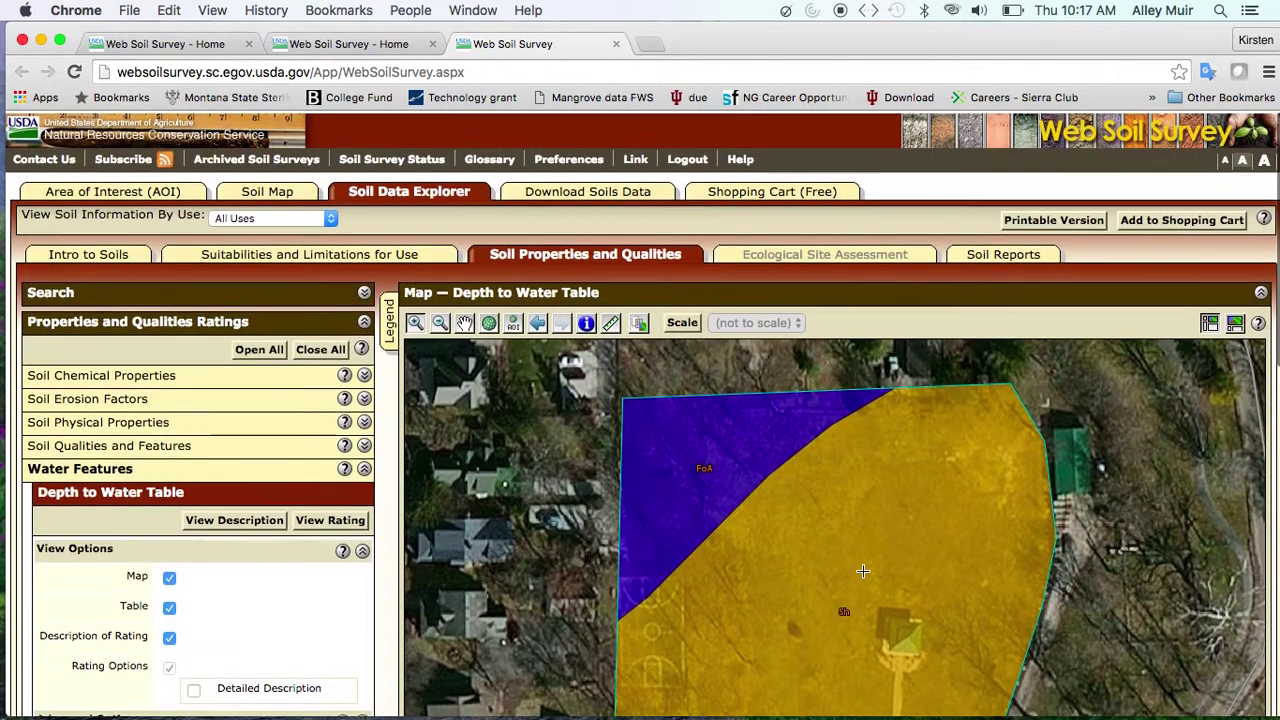
Add the water table rating to the cart and collapse the Water Features ratings
{"action": "left_click", "coordinate": [1183, 223]}
{"action": "left_click", "coordinate": [1192, 335]}
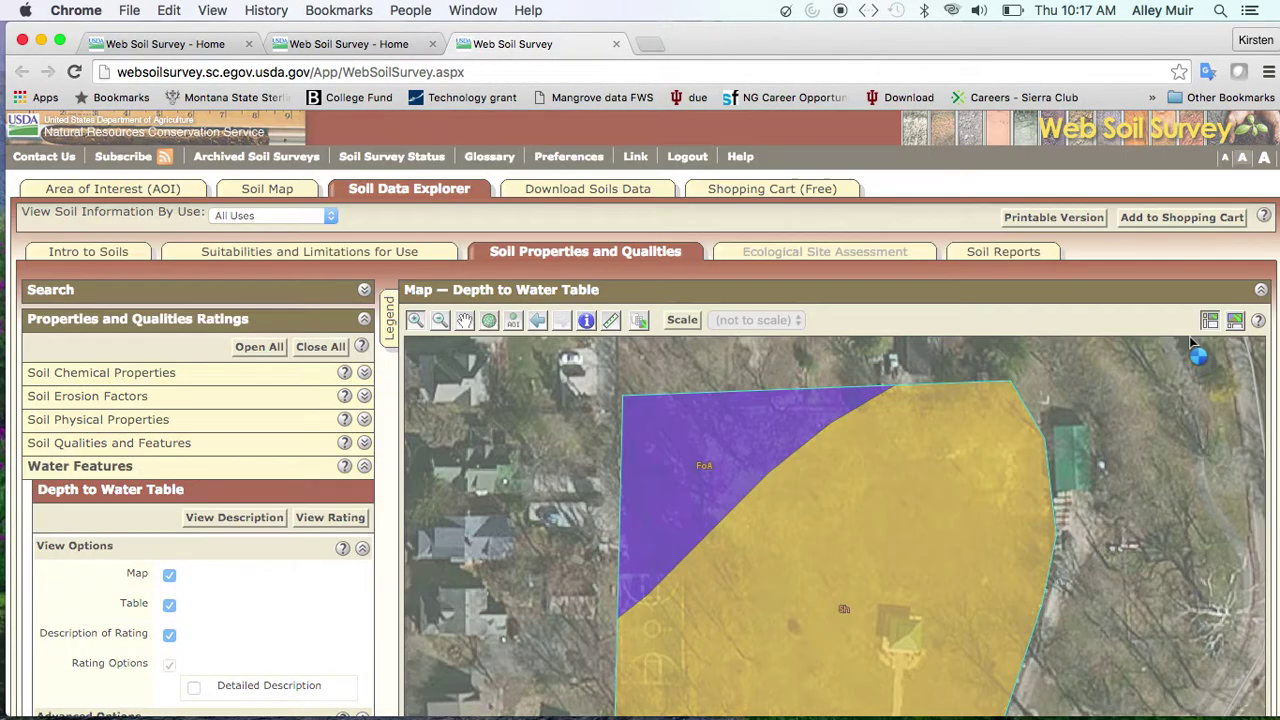
{"action": "scroll", "coordinate": [732, 383], "scroll_direction": "down", "scroll_amount": 5}
{"action": "left_click", "coordinate": [238, 246]}
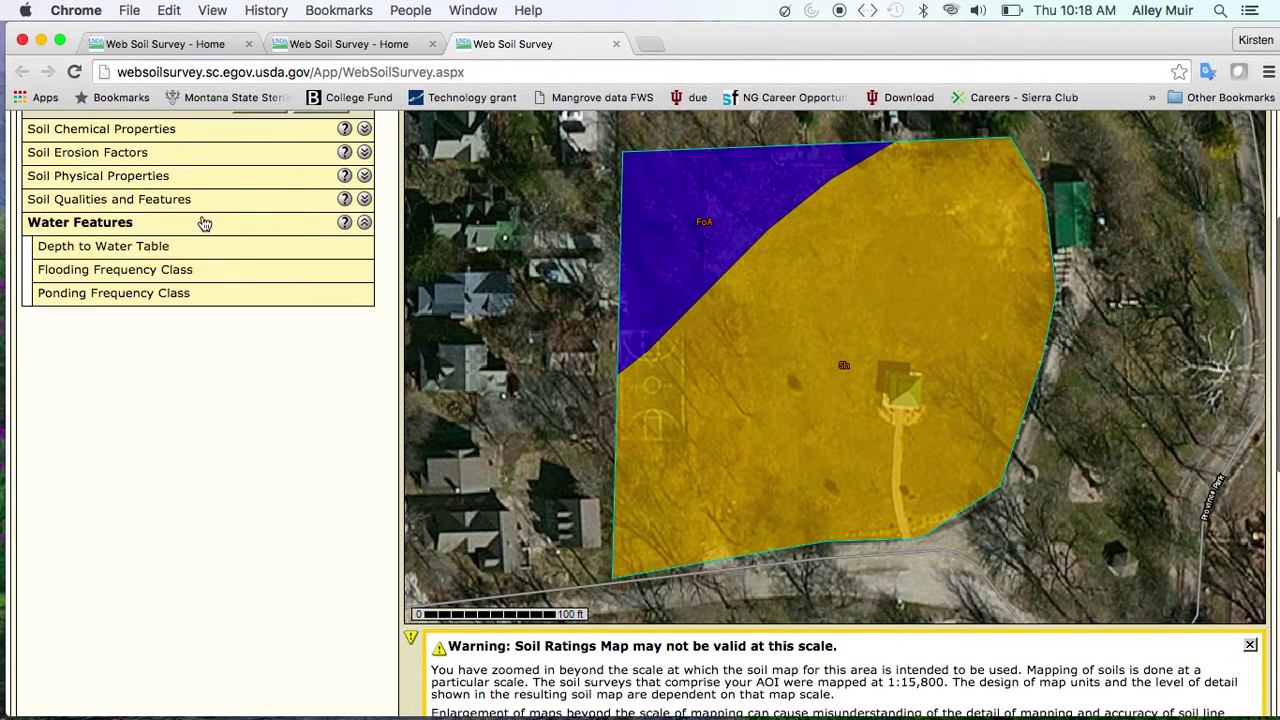
{"action": "left_click", "coordinate": [204, 223]}
{"action": "scroll", "coordinate": [205, 225], "scroll_direction": "up", "scroll_amount": 3}
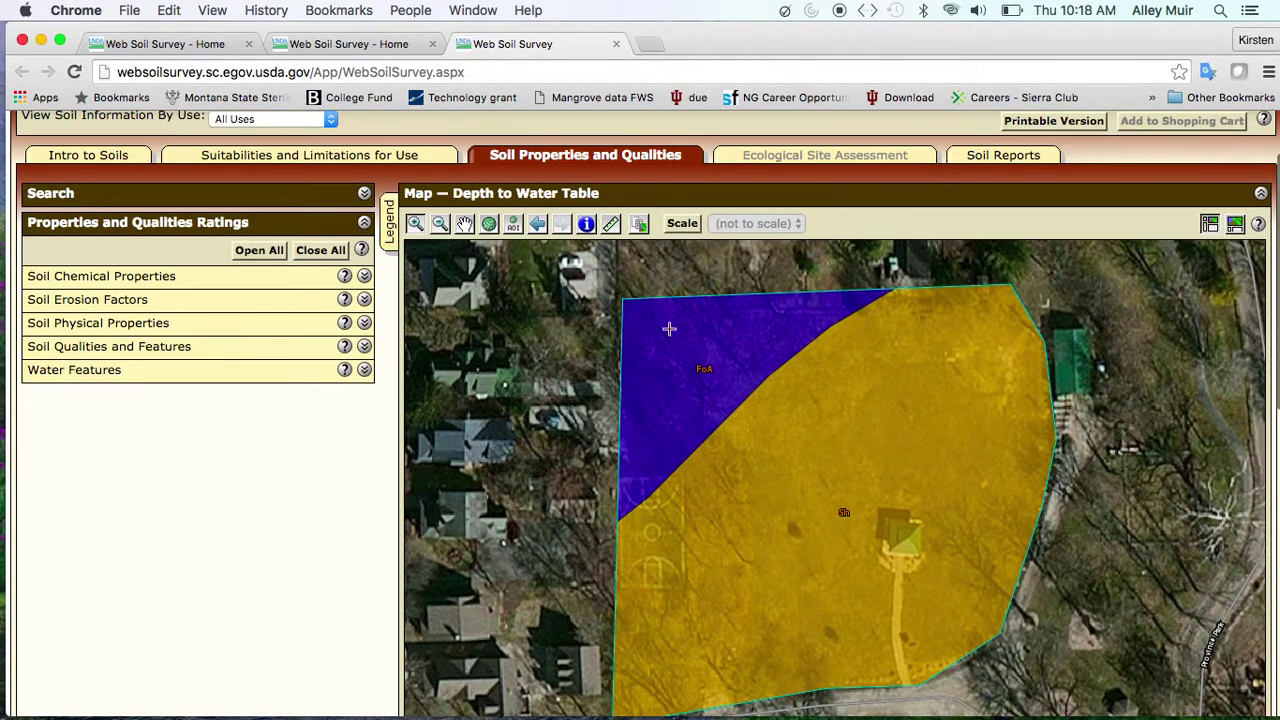
{"action": "left_click", "coordinate": [975, 160]}
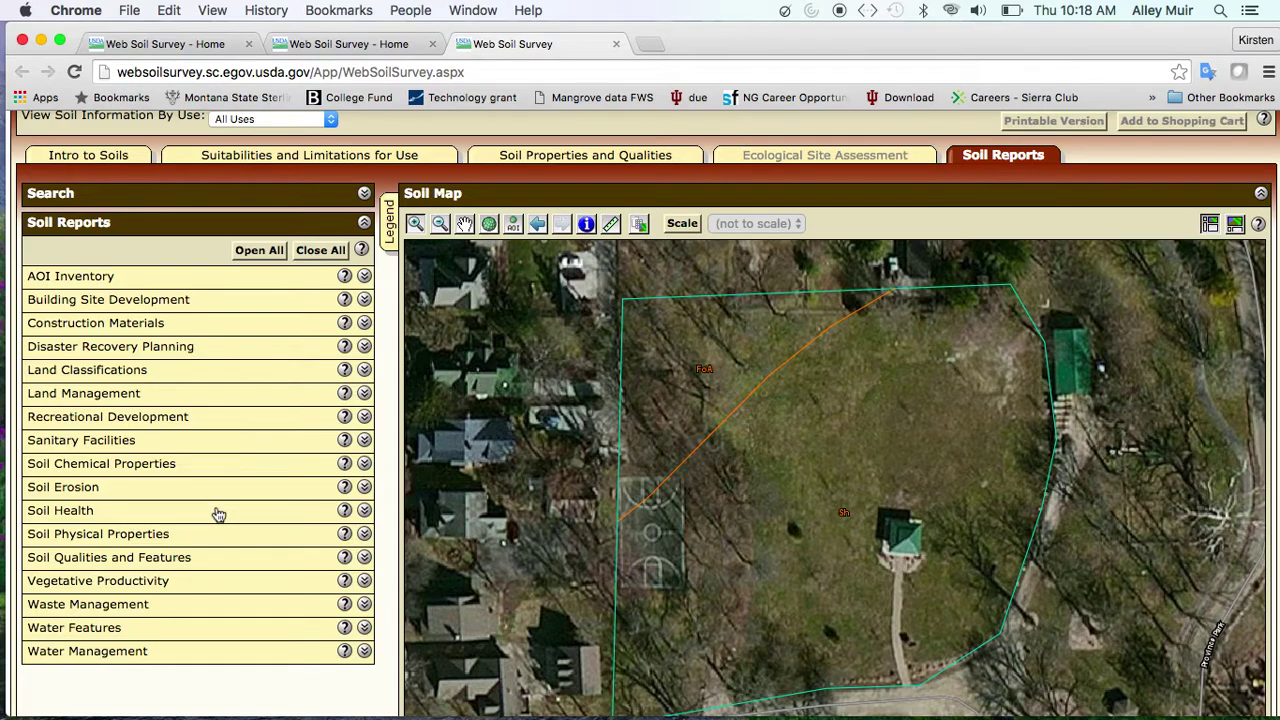
Run the Damage by Fire and Seedling Mortality on Forestland report from Land Management
{"action": "scroll", "coordinate": [217, 514], "scroll_direction": "down", "scroll_amount": 1}
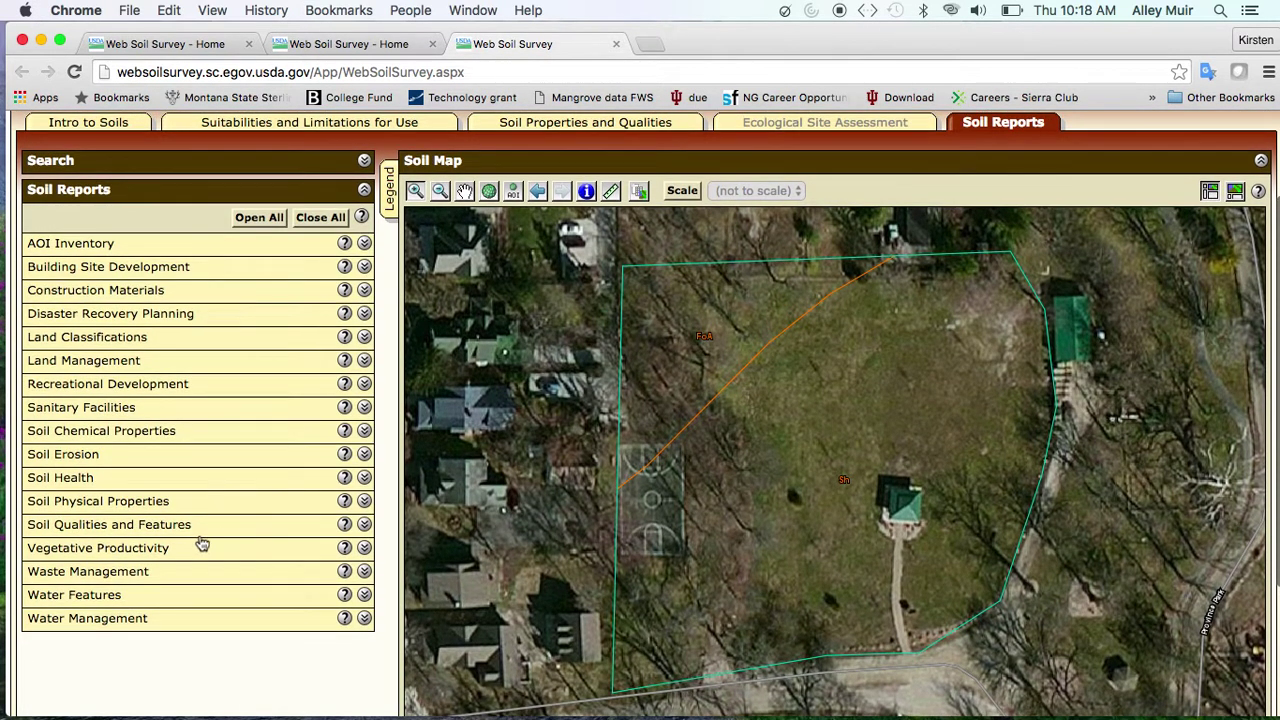
{"action": "left_click", "coordinate": [178, 556]}
{"action": "scroll", "coordinate": [178, 558], "scroll_direction": "down", "scroll_amount": 2}
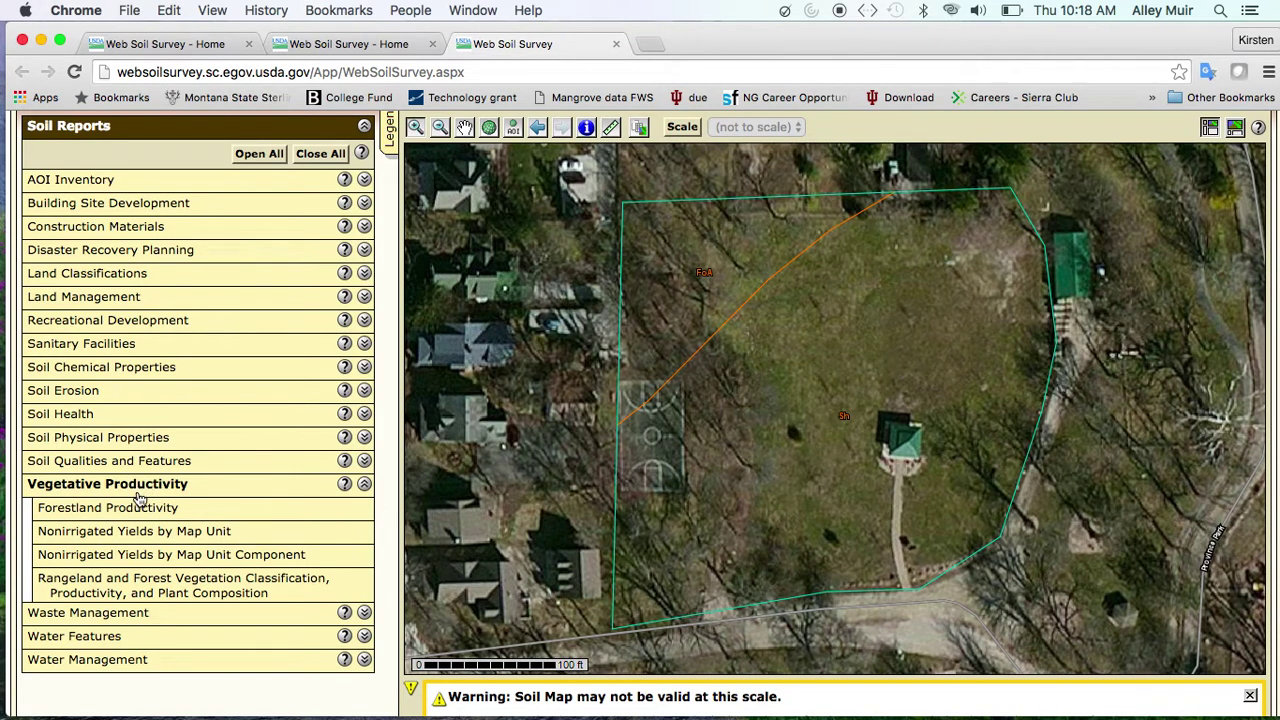
{"action": "left_click", "coordinate": [139, 492]}
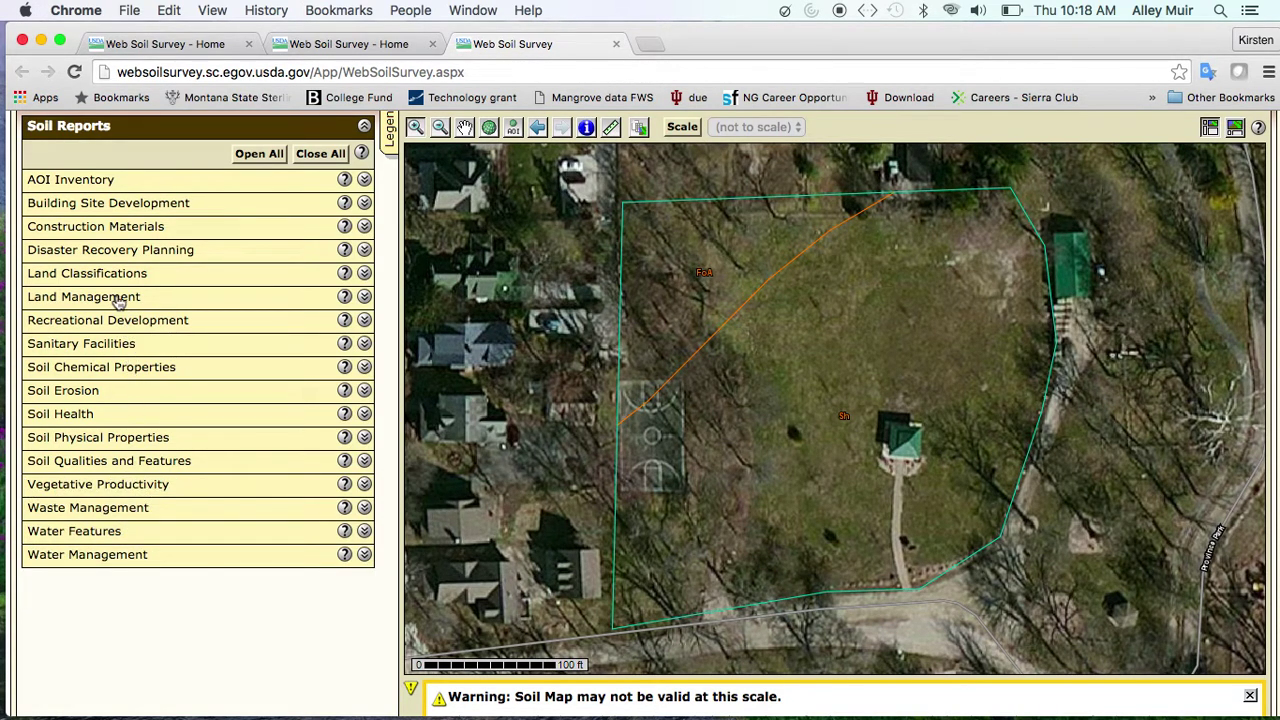
{"action": "left_click", "coordinate": [115, 298]}
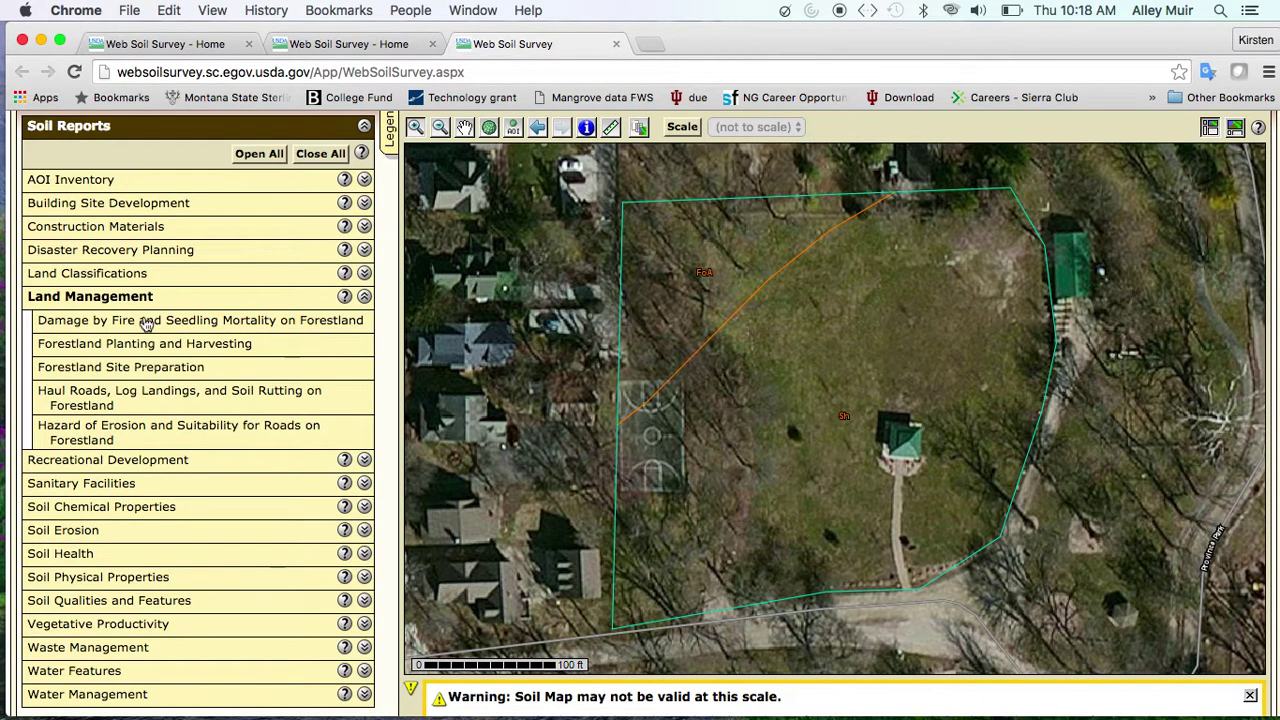
{"action": "left_click", "coordinate": [145, 321]}
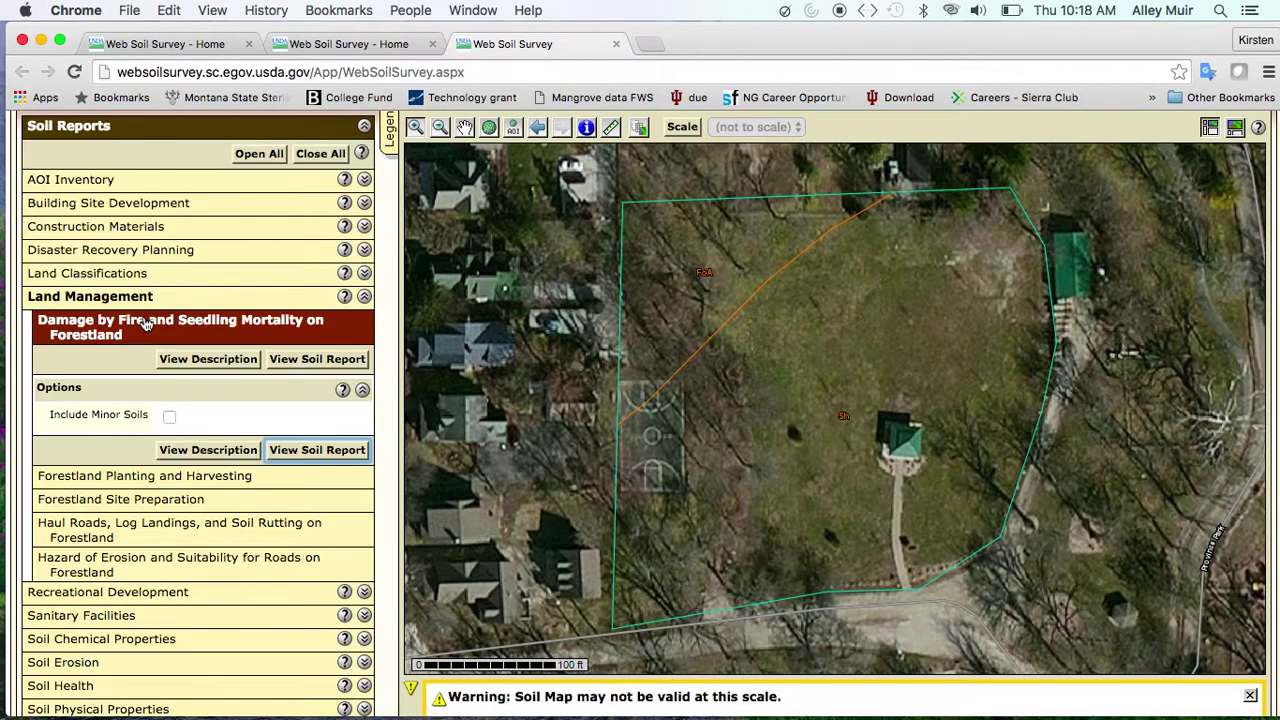
{"action": "scroll", "coordinate": [232, 455], "scroll_direction": "down", "scroll_amount": 2}
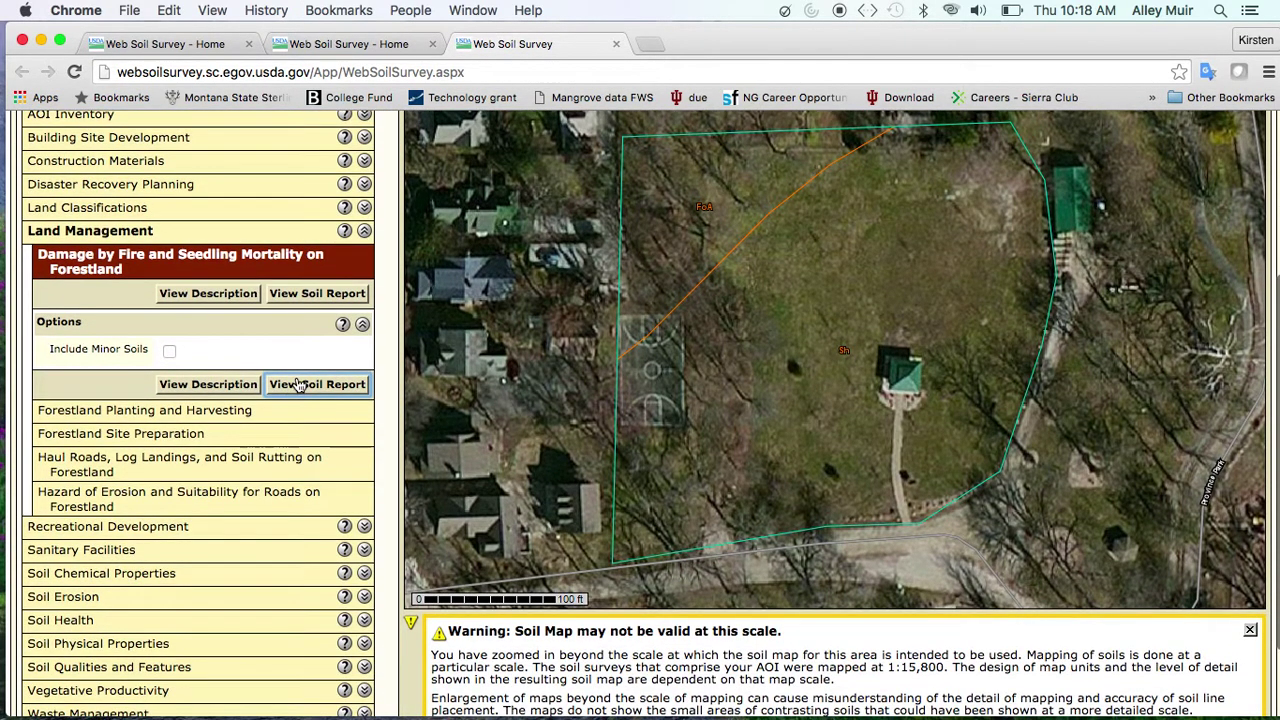
{"action": "left_click", "coordinate": [298, 386]}
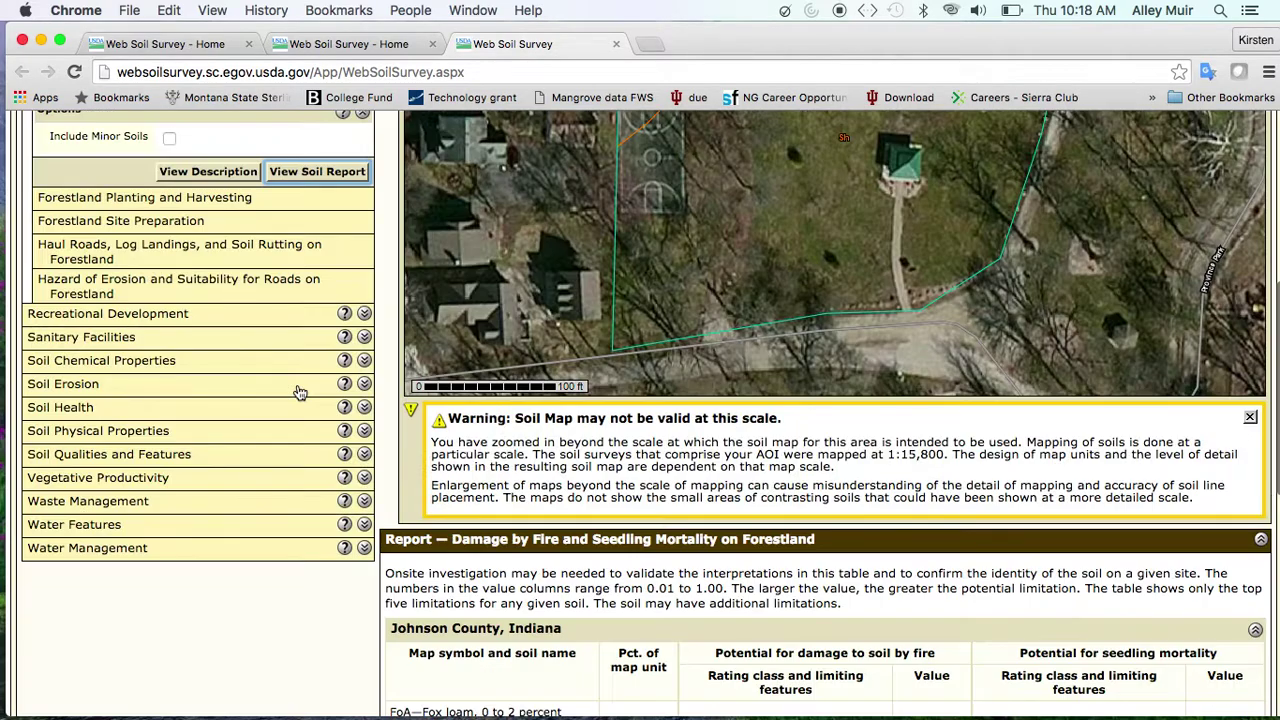
Add the fire damage report to the shopping cart, then view the soils data download page
{"action": "scroll", "coordinate": [706, 625], "scroll_direction": "down", "scroll_amount": 5}
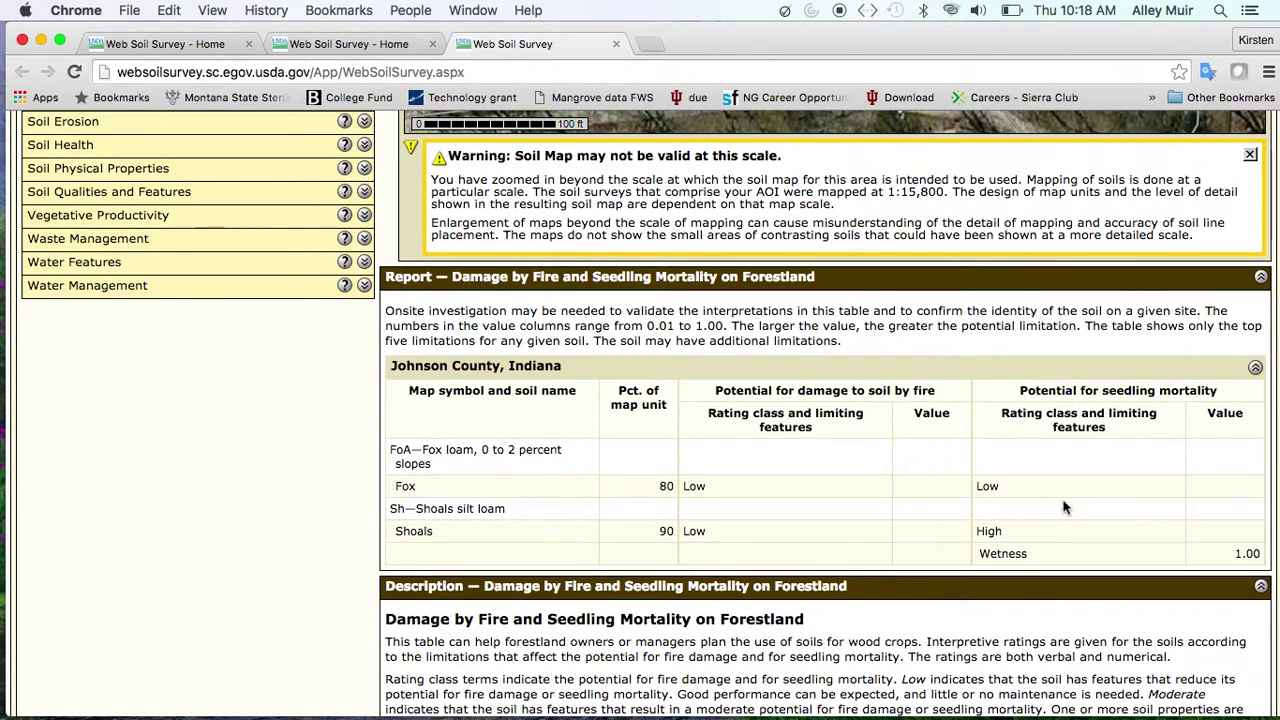
{"action": "scroll", "coordinate": [1065, 508], "scroll_direction": "down", "scroll_amount": 5}
{"action": "scroll", "coordinate": [1065, 508], "scroll_direction": "up", "scroll_amount": 15}
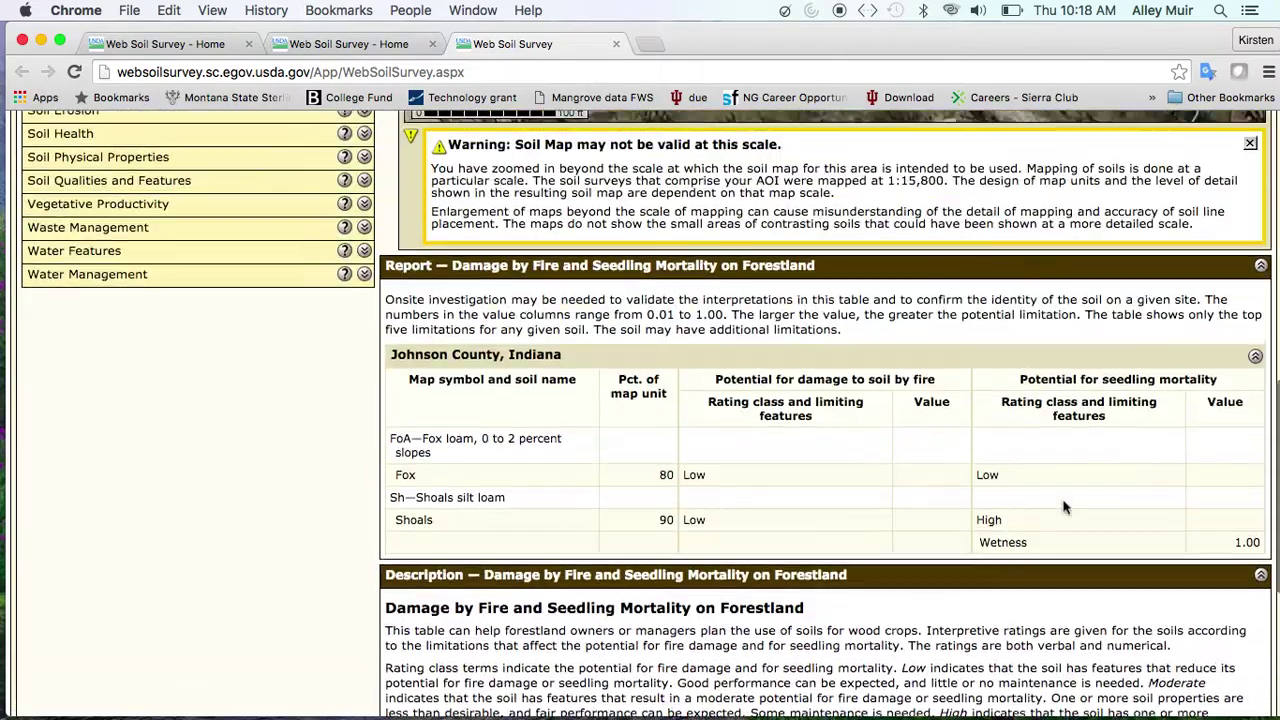
{"action": "scroll", "coordinate": [1087, 422], "scroll_direction": "down", "scroll_amount": 1}
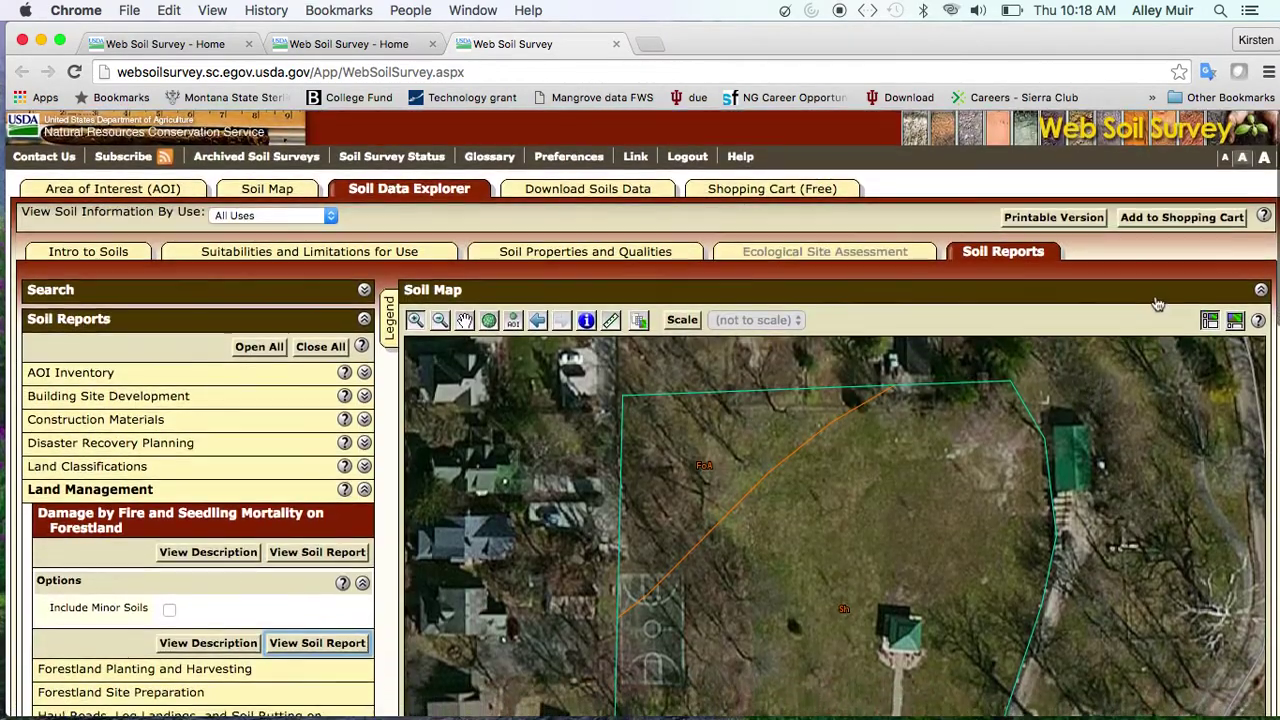
{"action": "left_click", "coordinate": [1183, 220]}
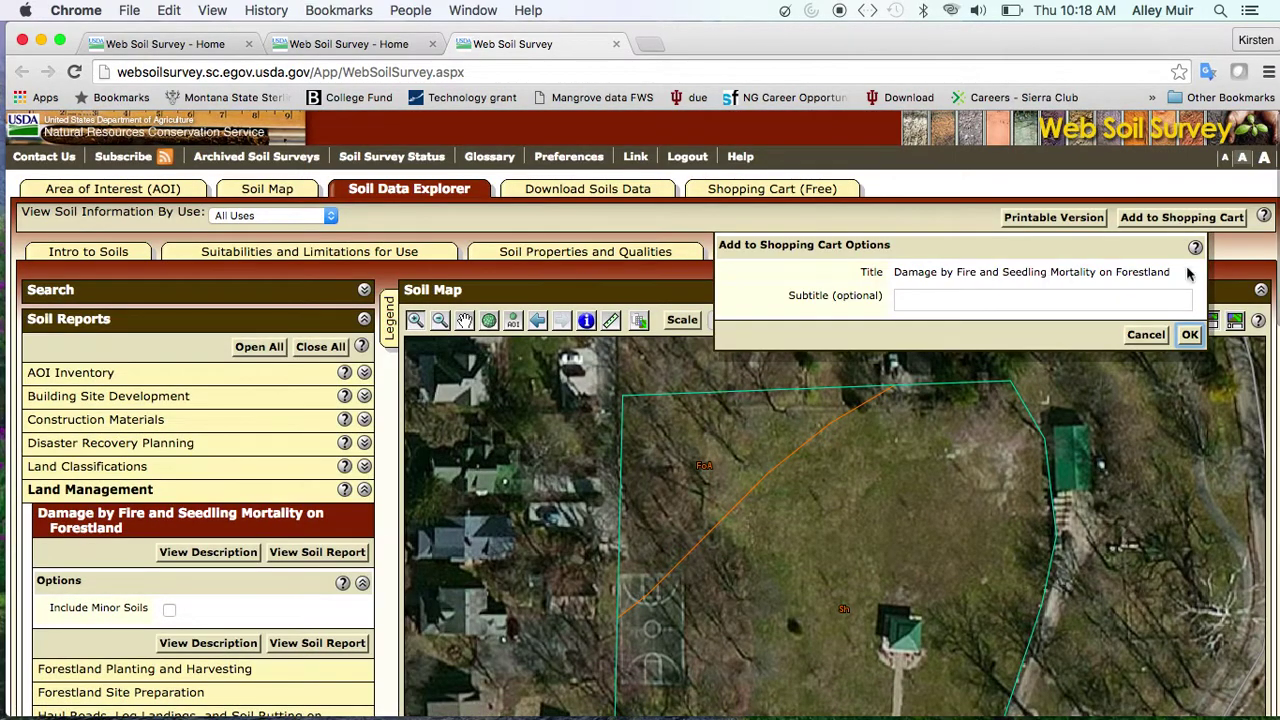
{"action": "left_click", "coordinate": [1190, 335]}
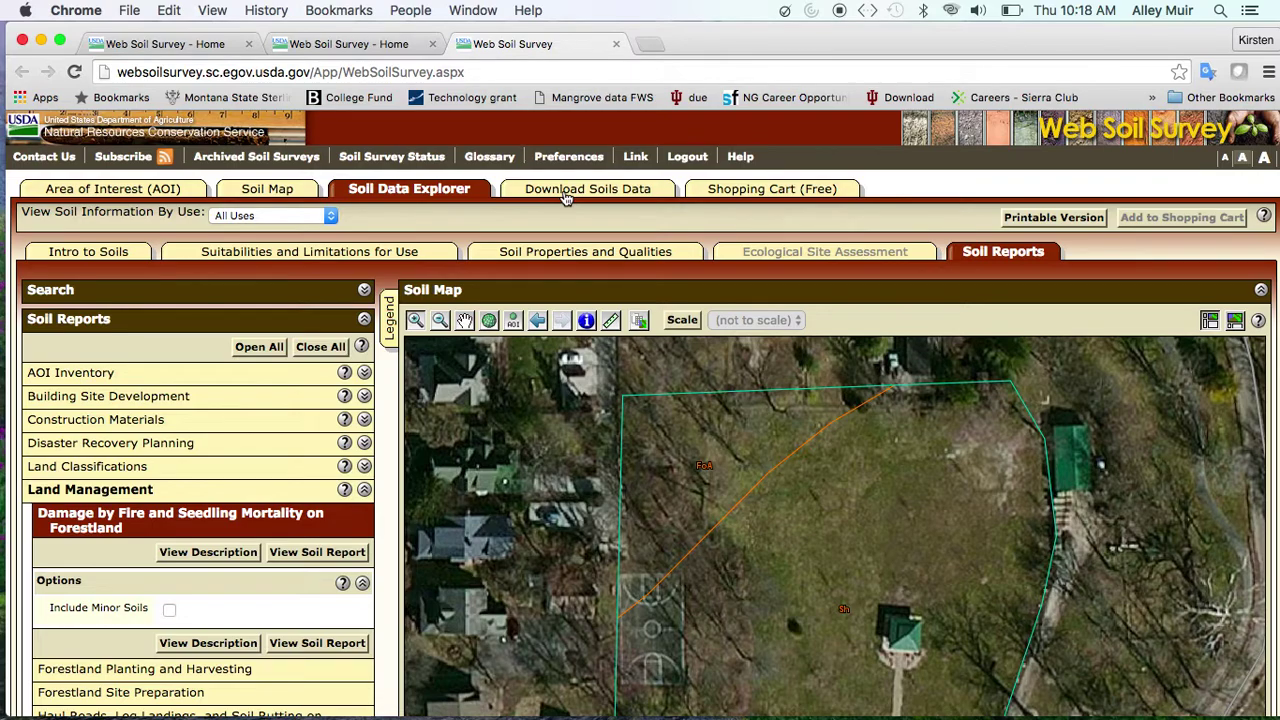
{"action": "left_click", "coordinate": [565, 190]}
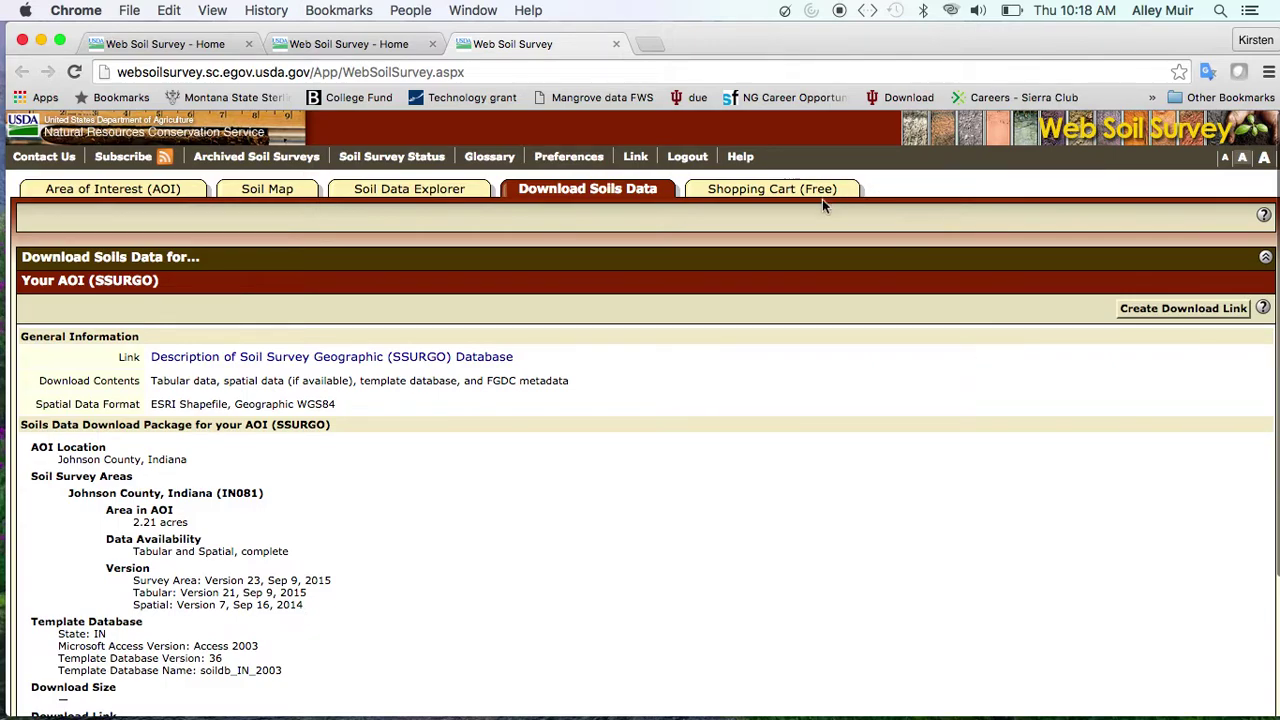
In the shopping cart's table of contents, uncheck How Soil Surveys Are Made and References
{"action": "left_click", "coordinate": [822, 186]}
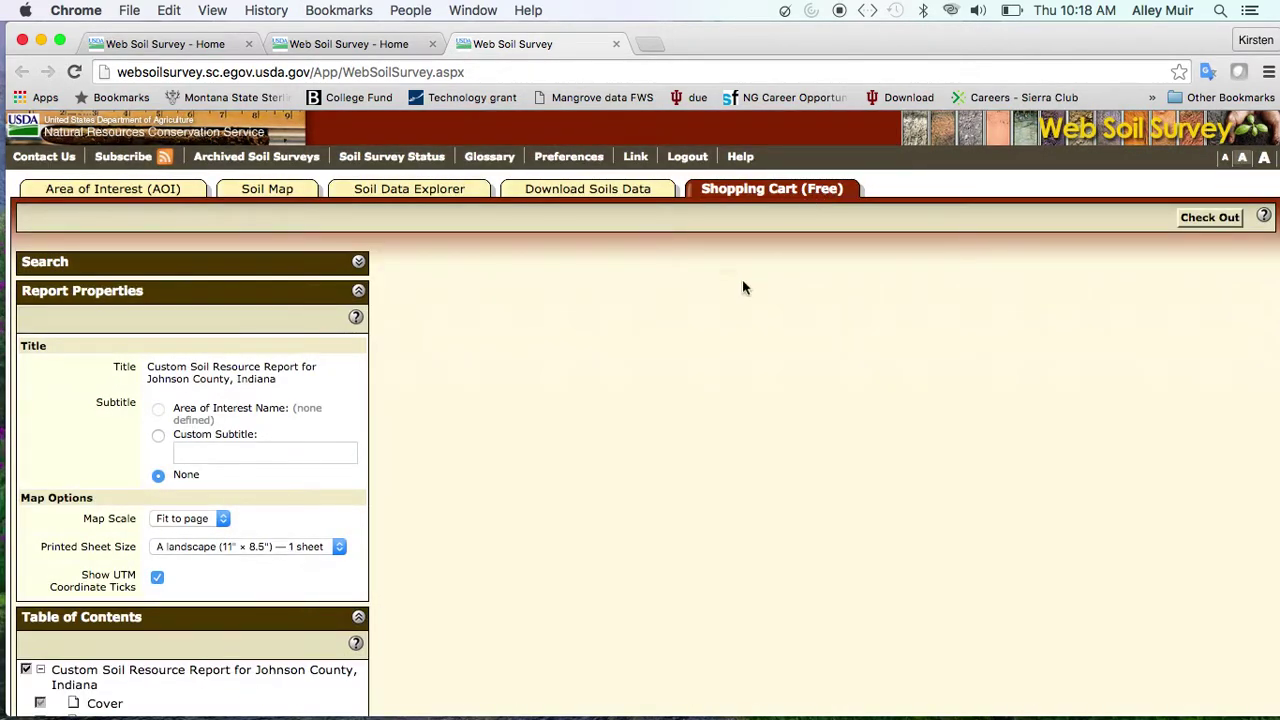
{"action": "scroll", "coordinate": [678, 434], "scroll_direction": "down", "scroll_amount": 8}
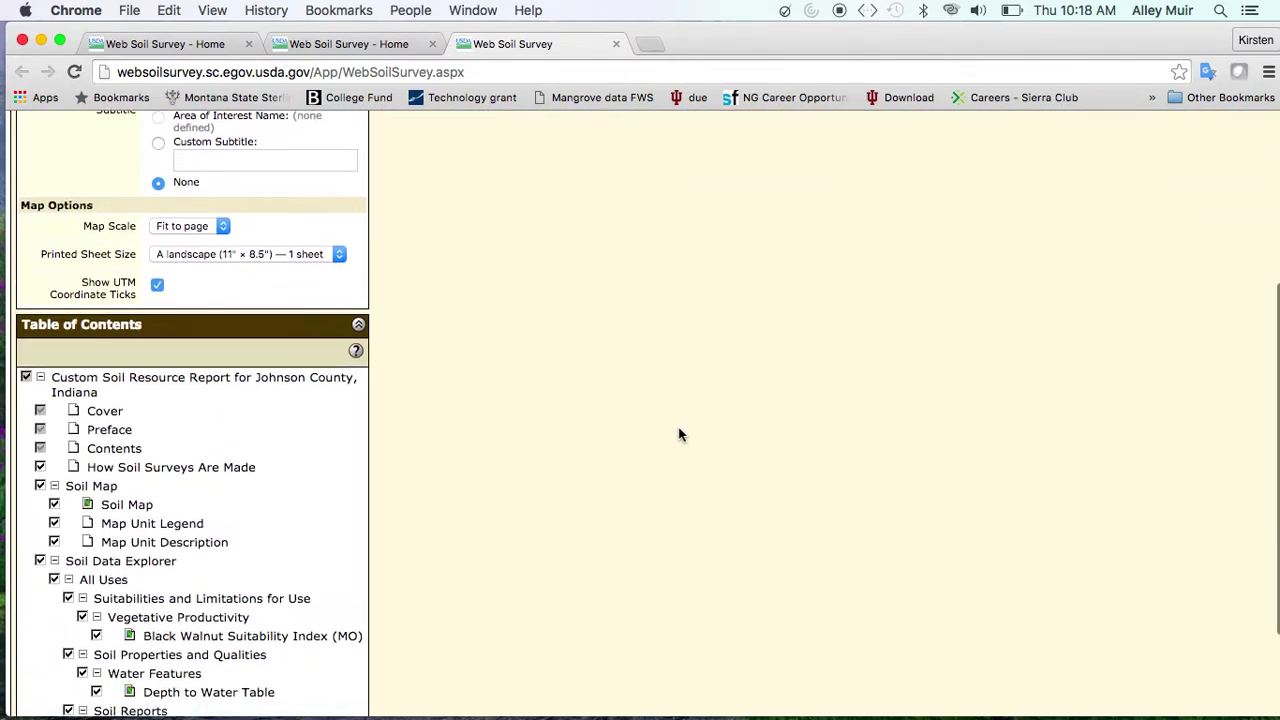
{"action": "scroll", "coordinate": [64, 362], "scroll_direction": "down", "scroll_amount": 2}
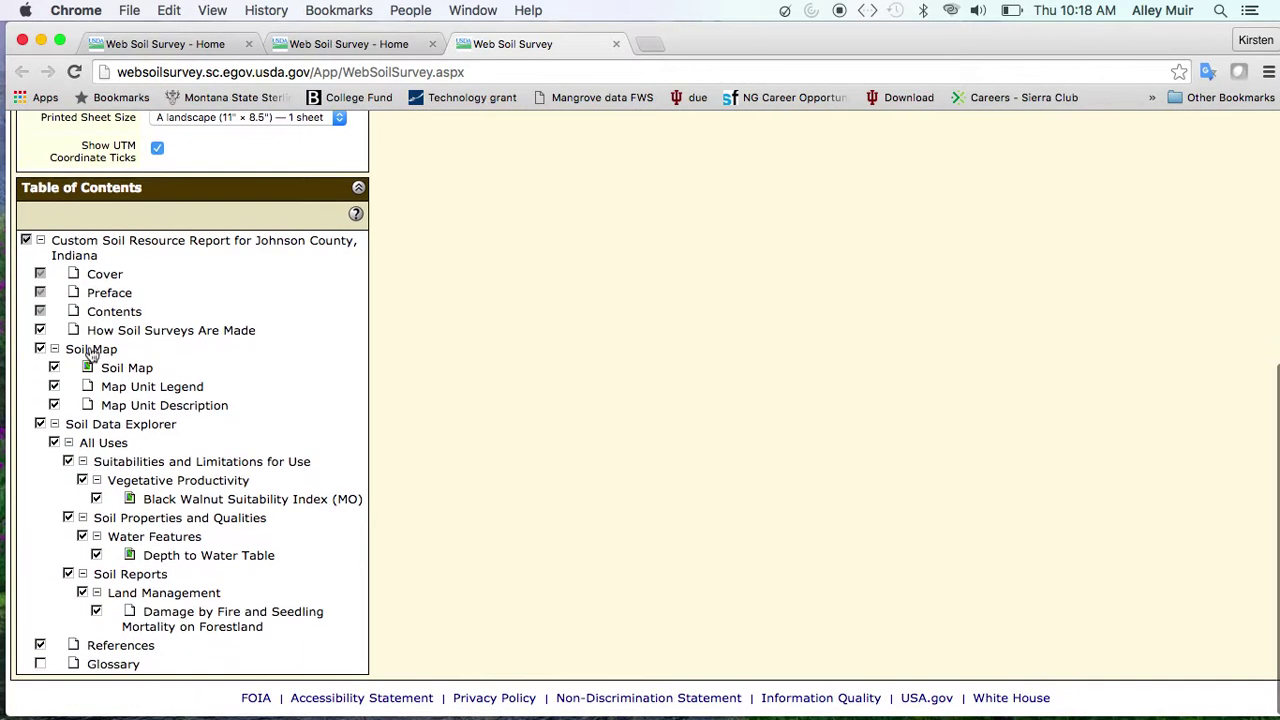
{"action": "left_click", "coordinate": [40, 332]}
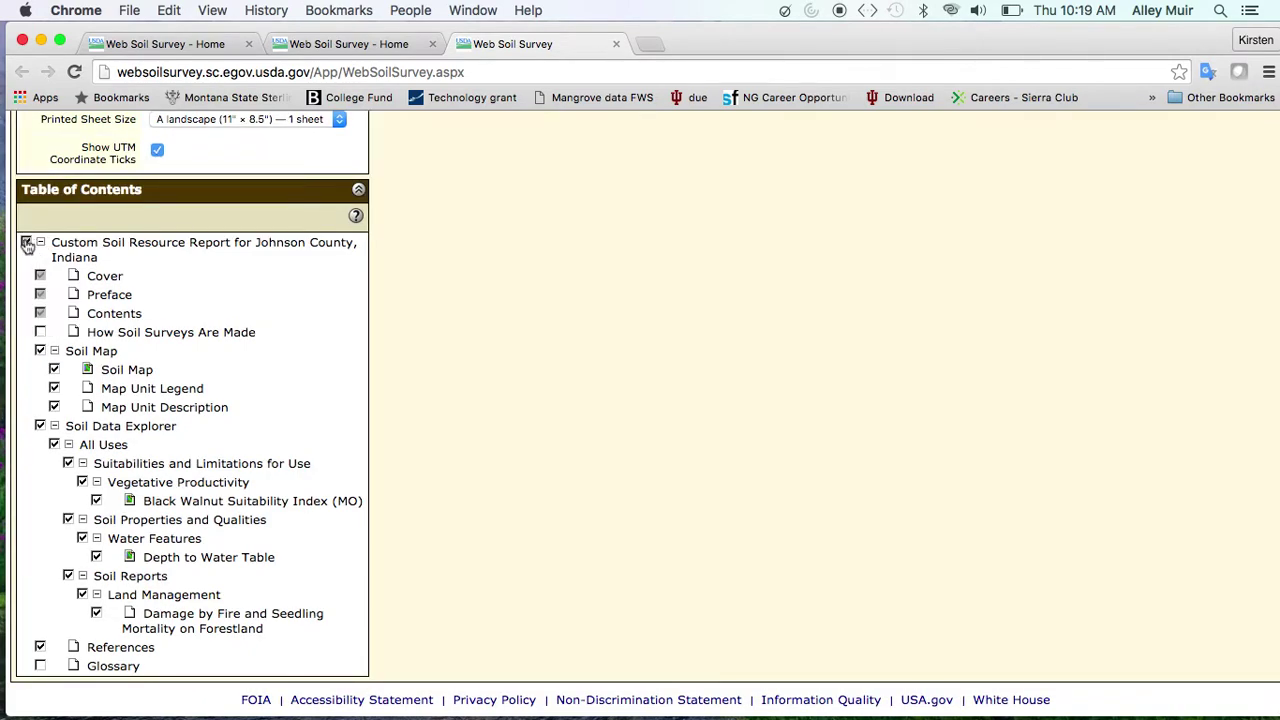
{"action": "scroll", "coordinate": [144, 433], "scroll_direction": "down", "scroll_amount": 2}
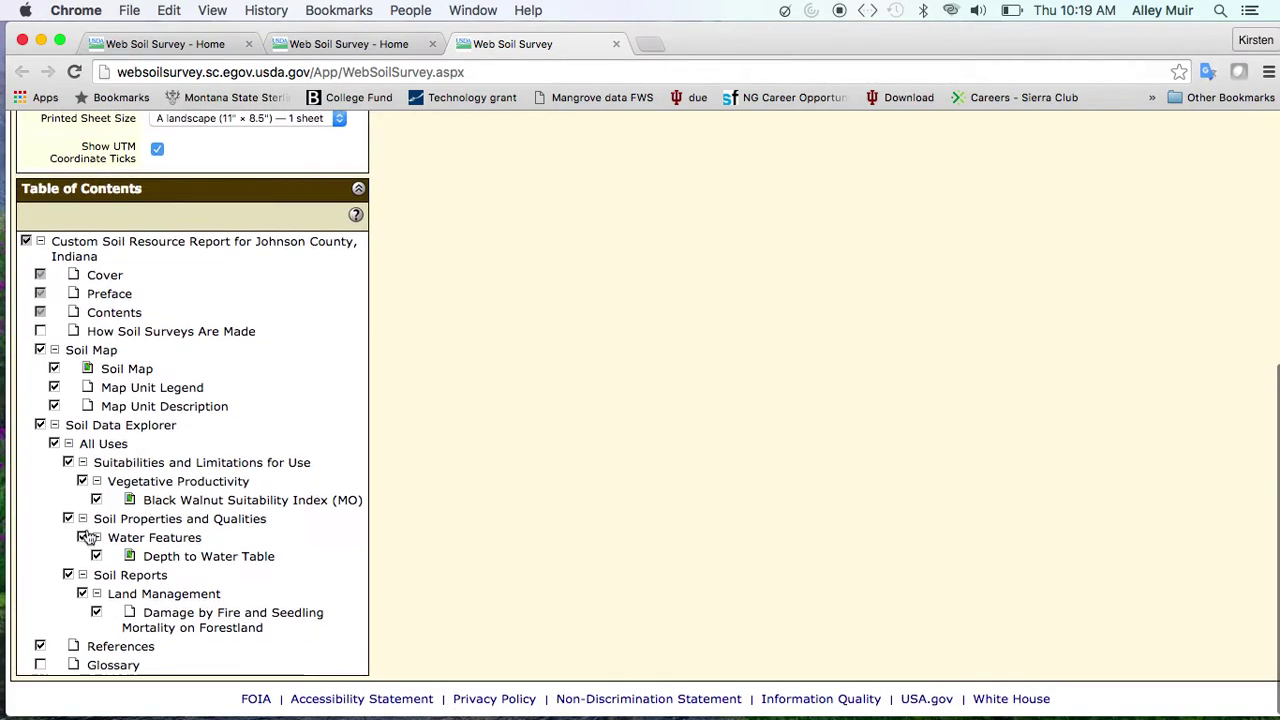
{"action": "left_click", "coordinate": [40, 647]}
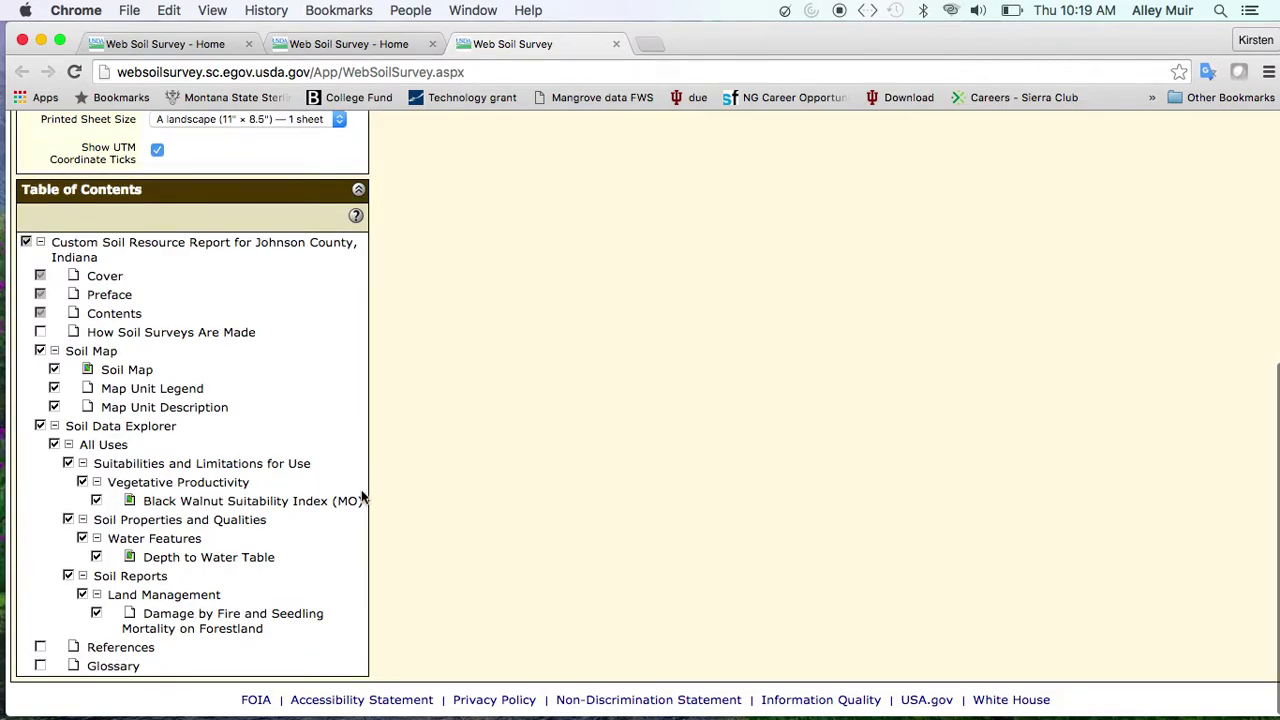
{"action": "scroll", "coordinate": [463, 381], "scroll_direction": "up", "scroll_amount": 5}
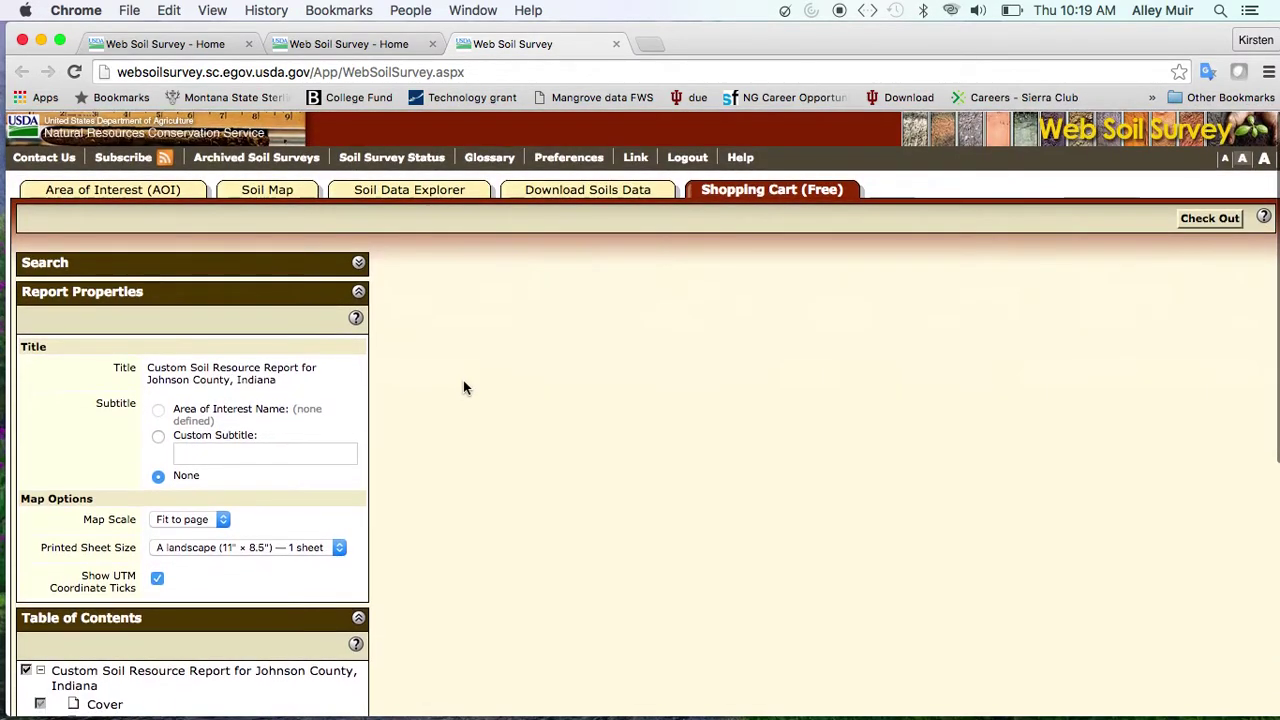
Check out with Get now to generate the 25-page custom soil report PDF, then return to the site
{"action": "left_click", "coordinate": [1230, 226]}
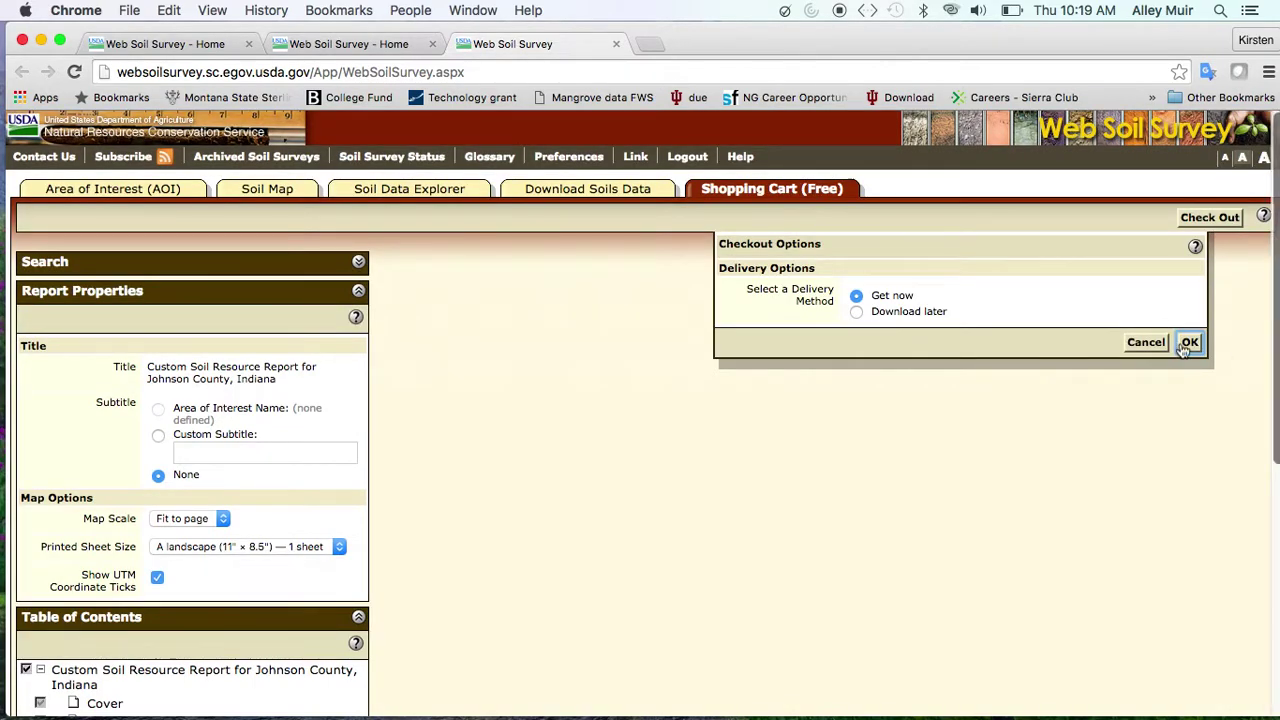
{"action": "left_click", "coordinate": [1189, 342]}
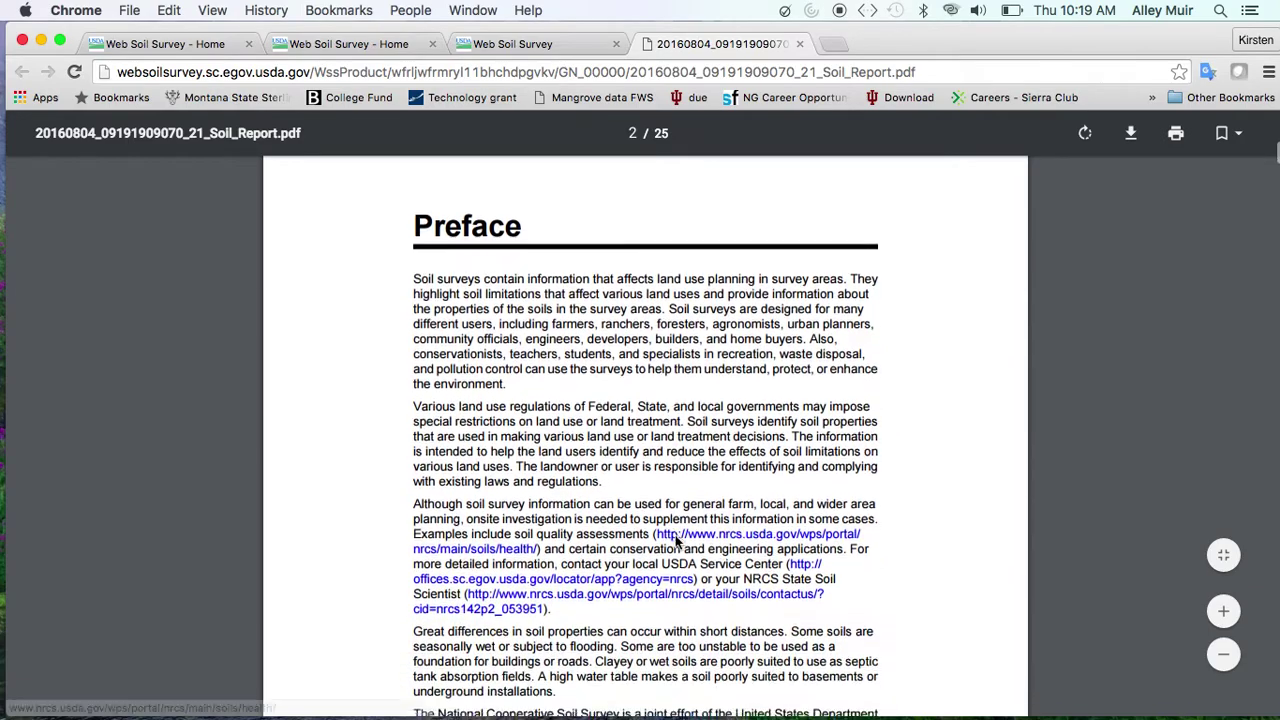
{"action": "scroll", "coordinate": [675, 543], "scroll_direction": "down", "scroll_amount": 20}
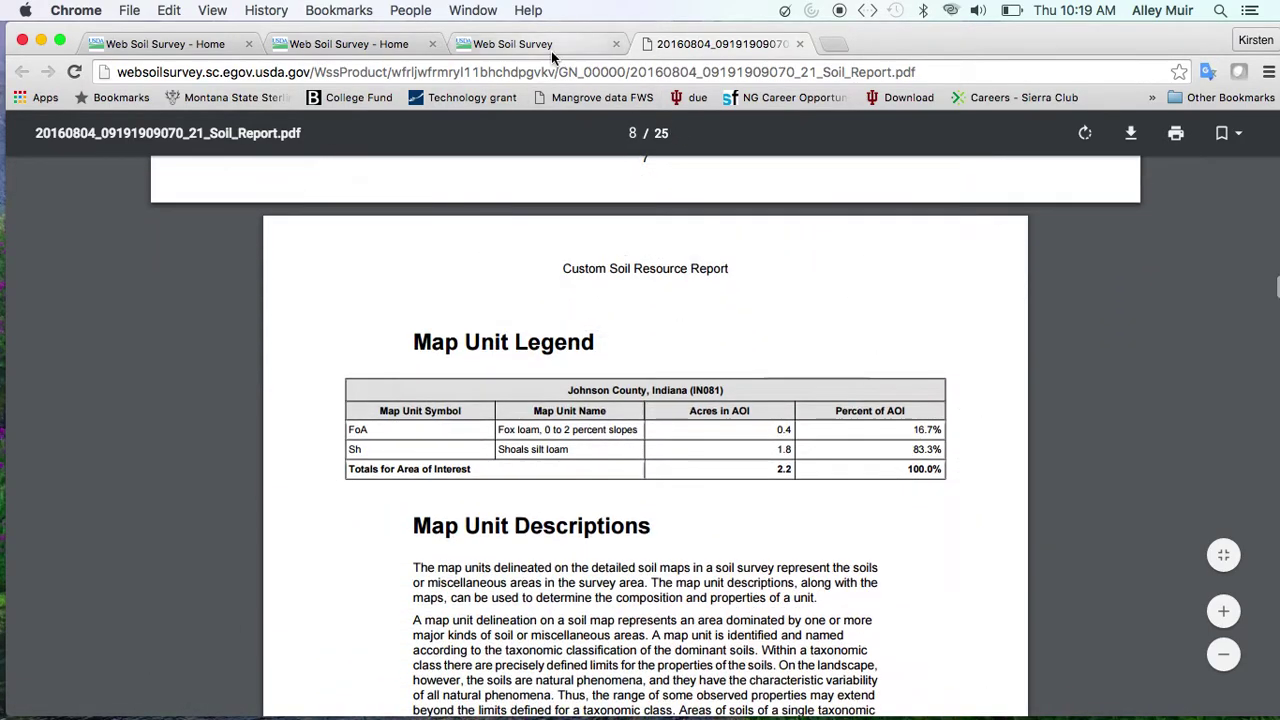
{"action": "left_click", "coordinate": [551, 47]}
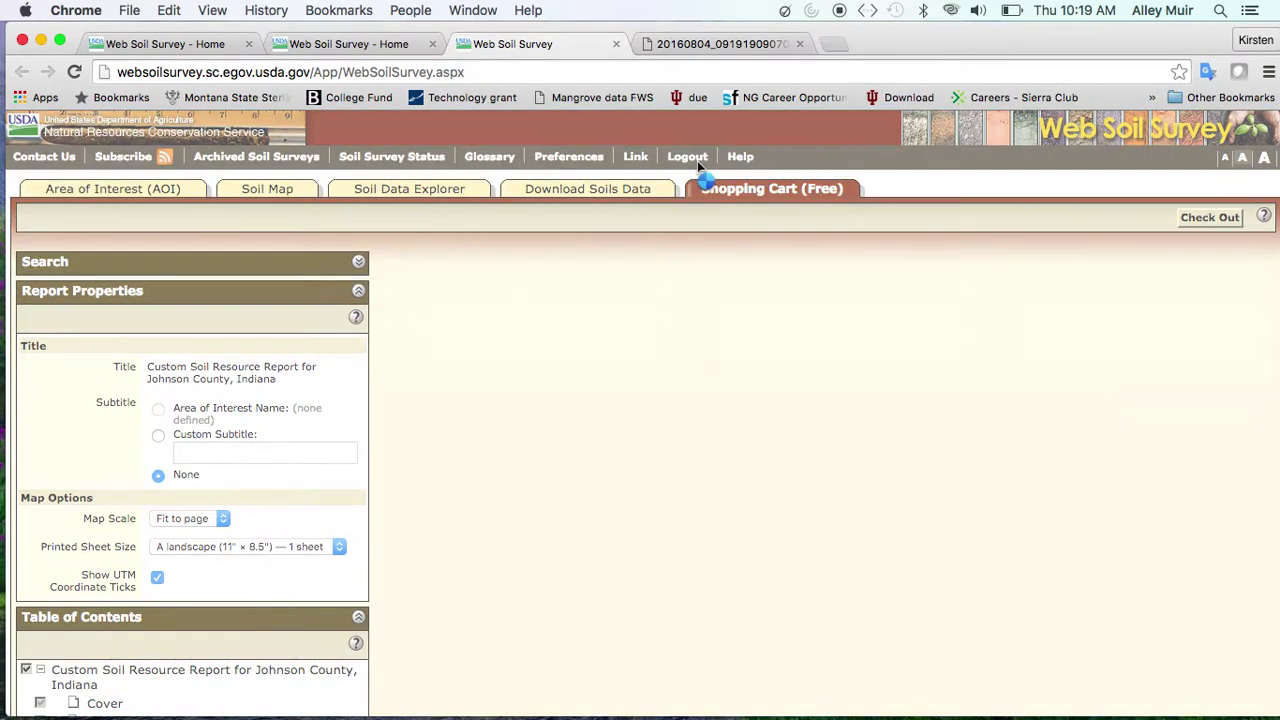
Log out and start a new session on the empty U.S. Area of Interest map
{"action": "left_click", "coordinate": [697, 160]}
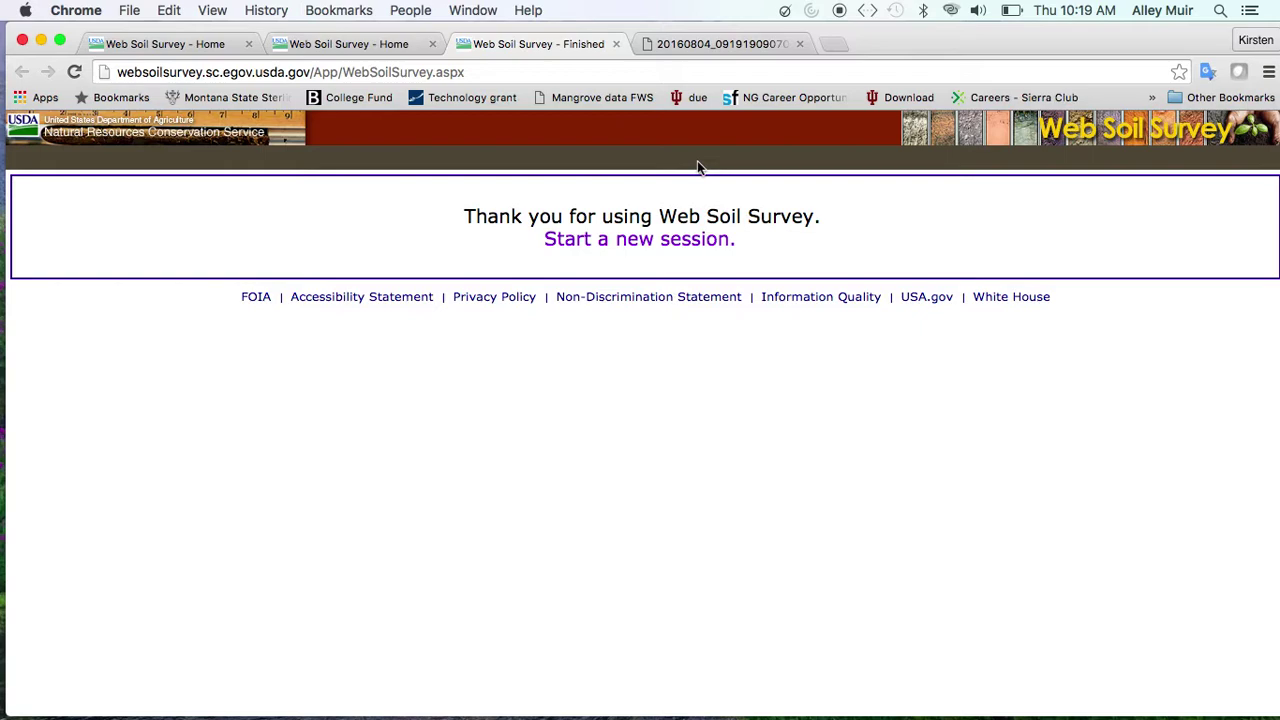
{"action": "left_click", "coordinate": [664, 248]}
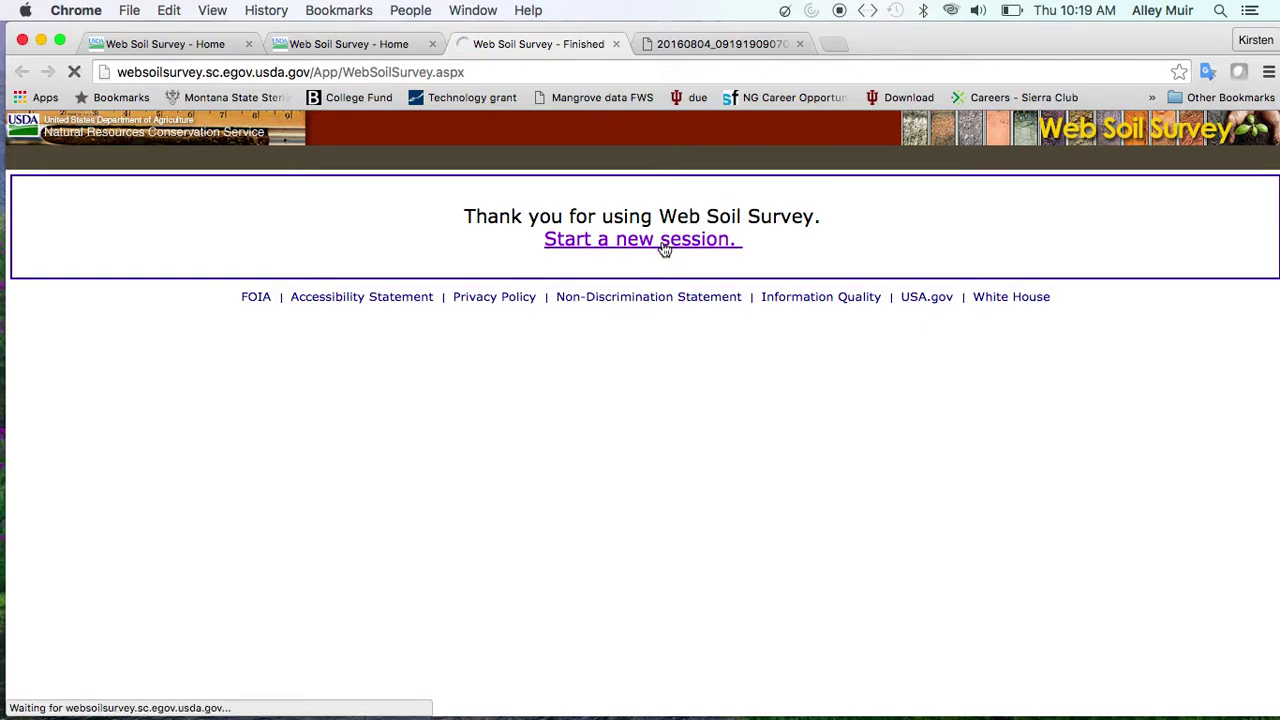